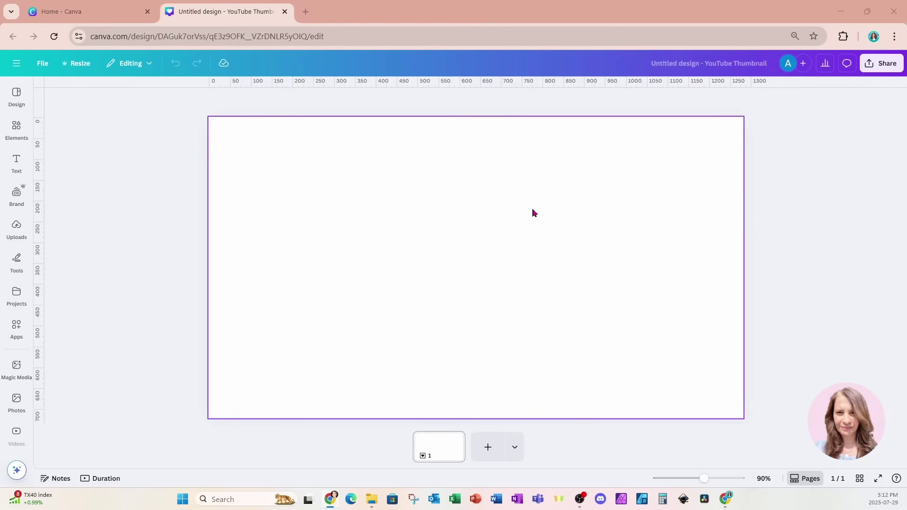
# - Search the Apps library for 'typecraft' and open the TypeCraft app
pyautogui.press('Escape')
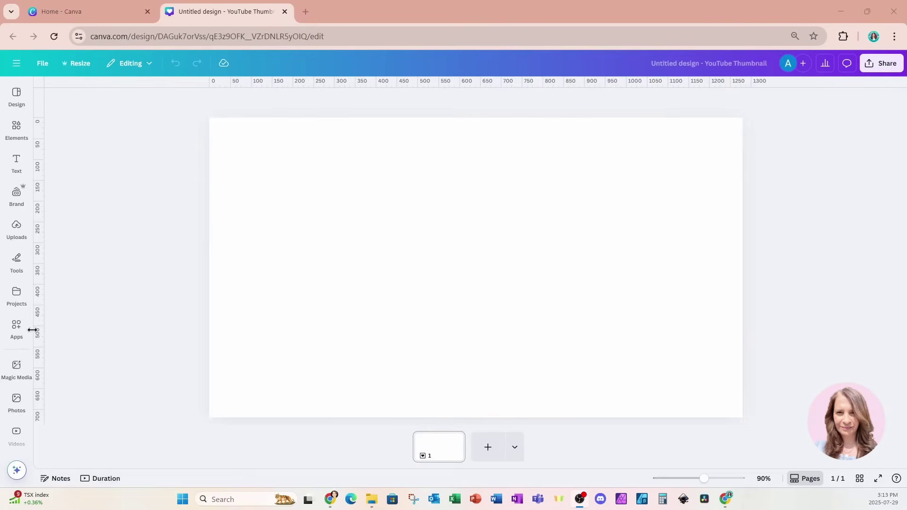
pyautogui.click(17, 330)
pyautogui.click(101, 89)
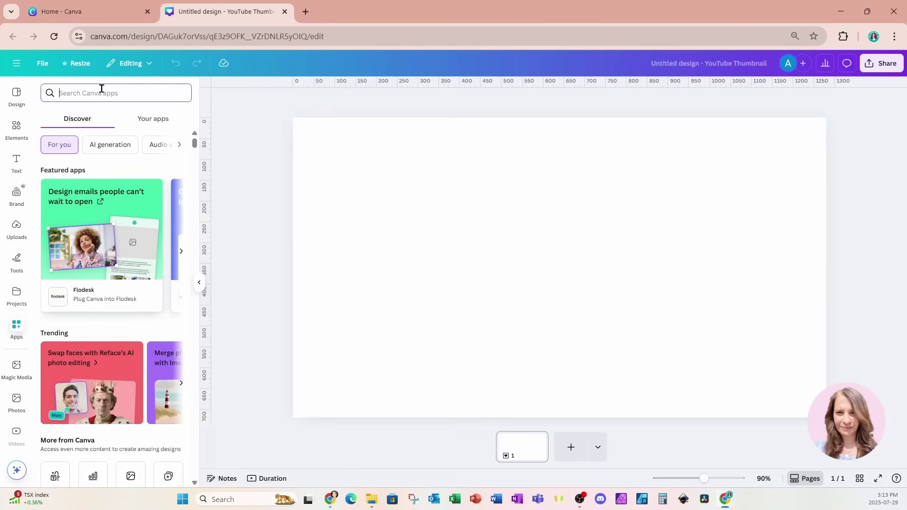
pyautogui.write('typecraft')
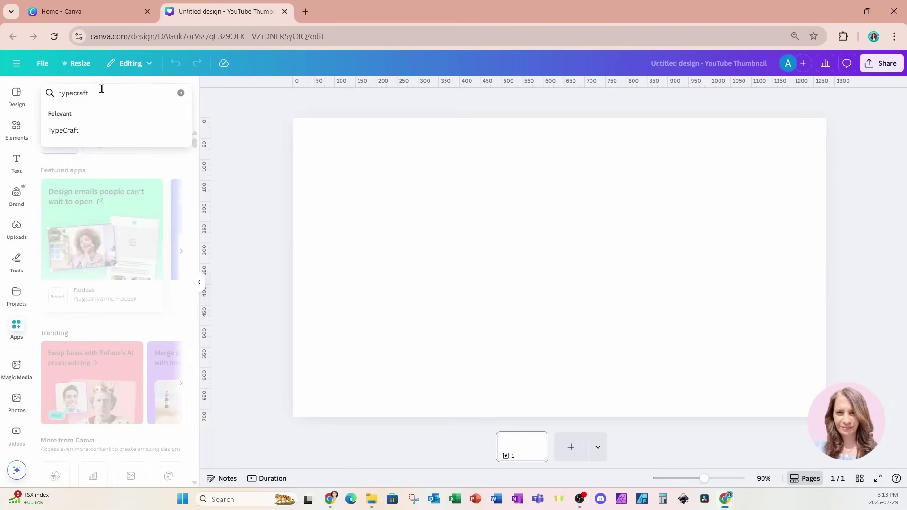
pyautogui.press('Return')
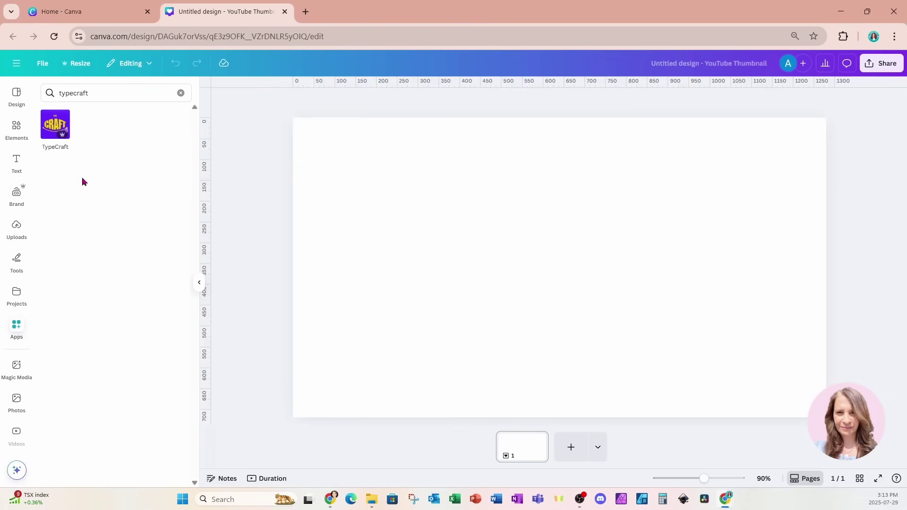
pyautogui.click(53, 130)
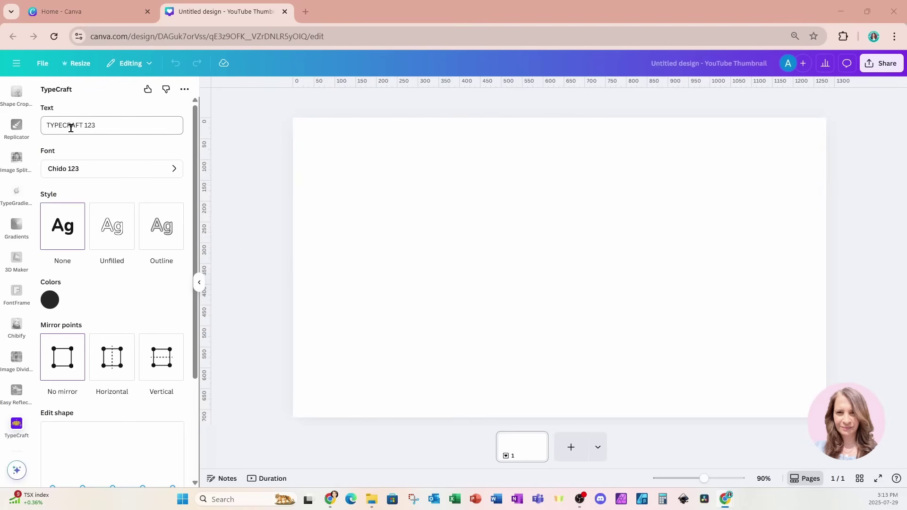
# - Replace the sample text with THUNDERHAWKS and set the font to Anton Regular 123
pyautogui.moveTo(120, 125); pyautogui.dragTo(3, 121)
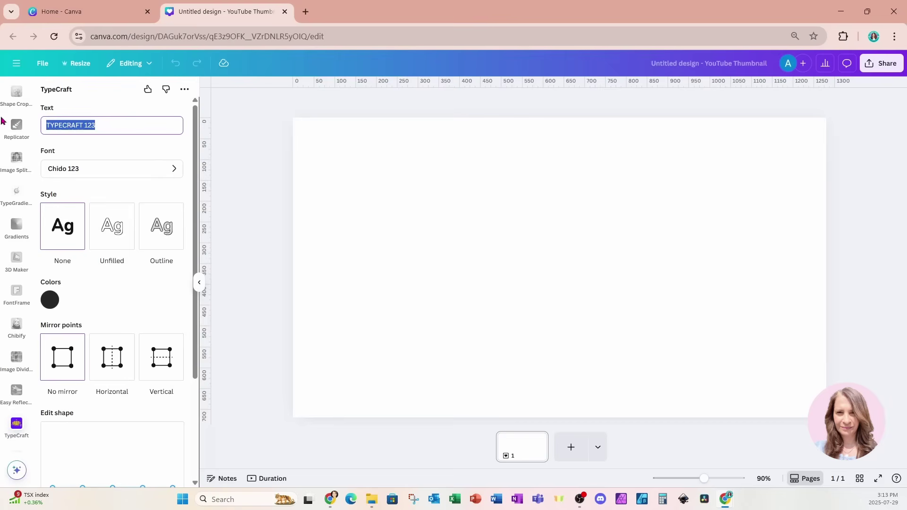
pyautogui.write('T')
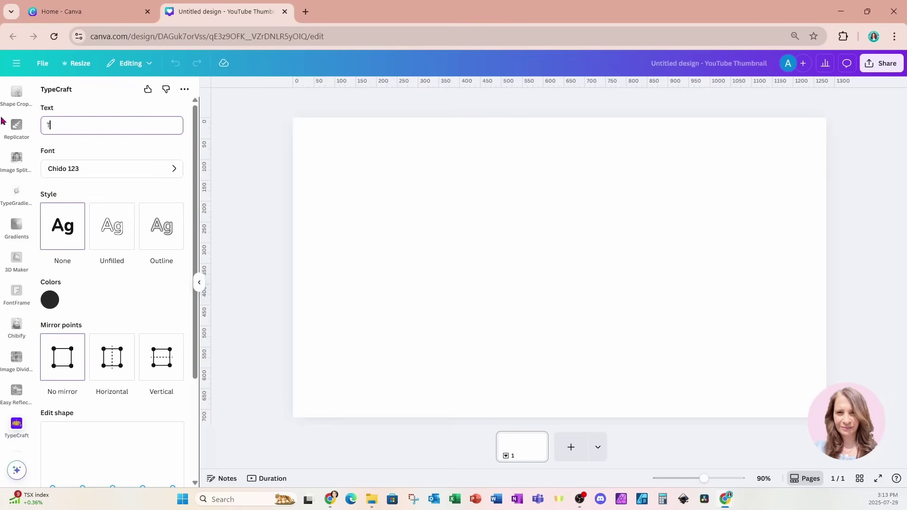
pyautogui.write('HUNDERHAWKS')
pyautogui.click(66, 176)
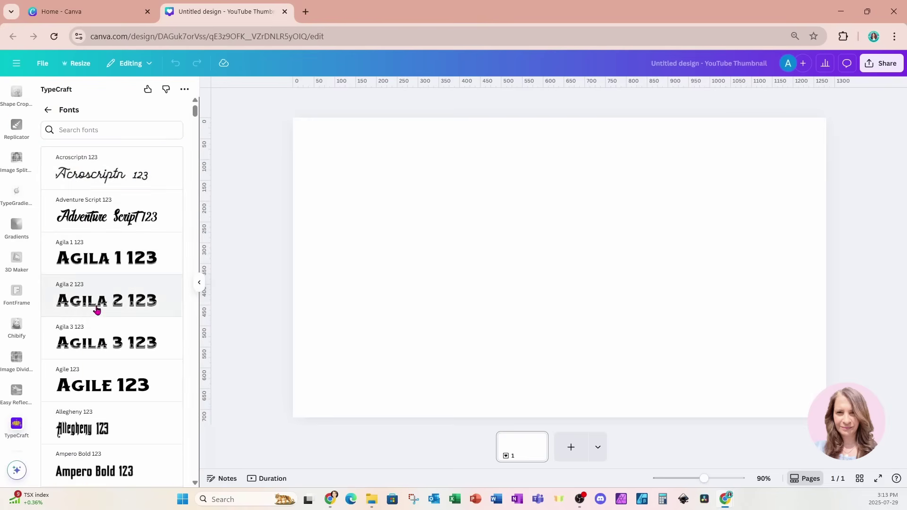
pyautogui.scroll(-4, 96, 311)
pyautogui.scroll(-5, 96, 314)
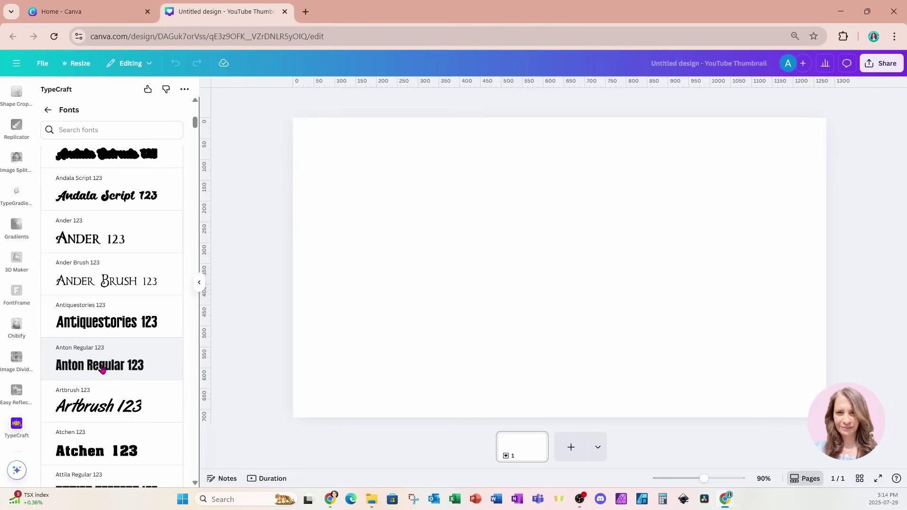
pyautogui.click(103, 369)
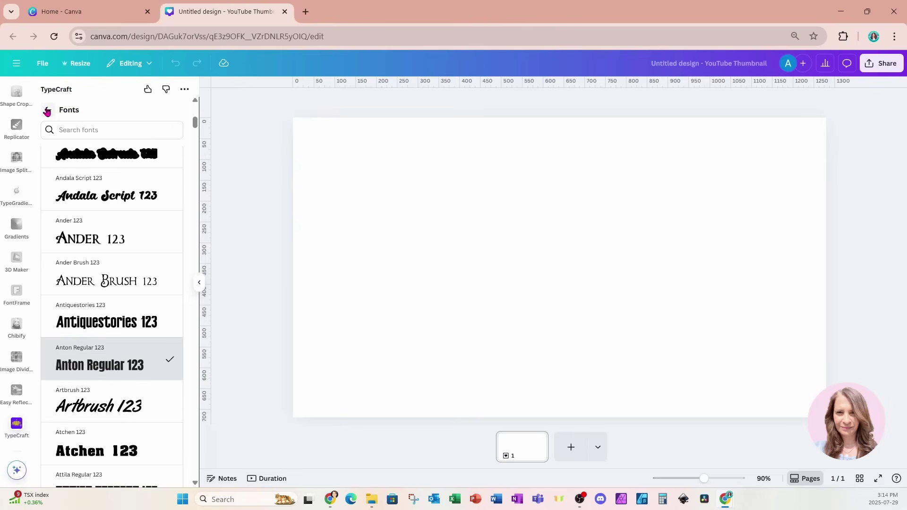
pyautogui.scroll(3, 88, 151)
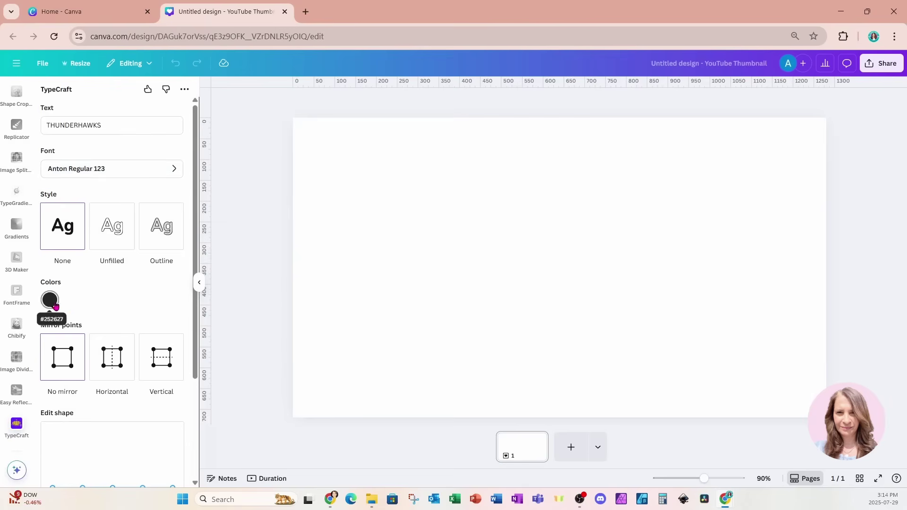
# - Change the TypeCraft lettering colour to white (#FFFFFF)
pyautogui.scroll(-1, 133, 295)
pyautogui.click(50, 243)
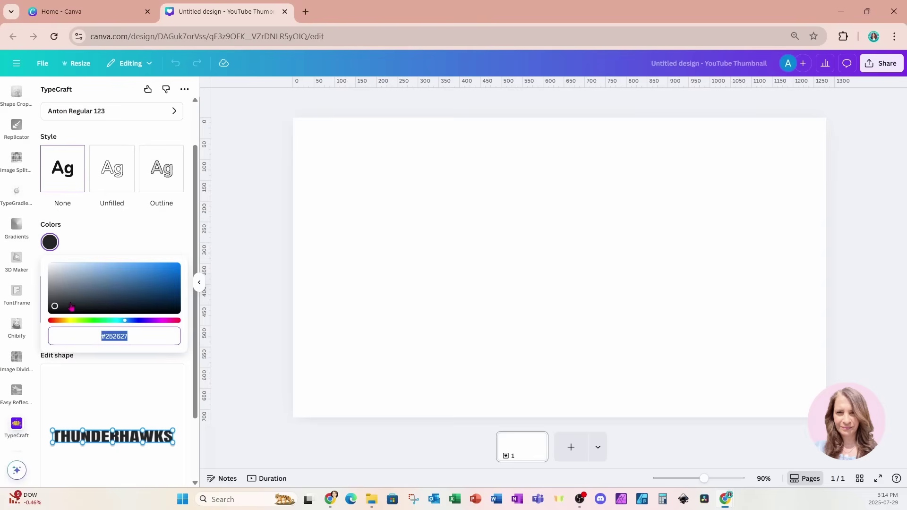
pyautogui.moveTo(55, 308); pyautogui.dragTo(34, 258)
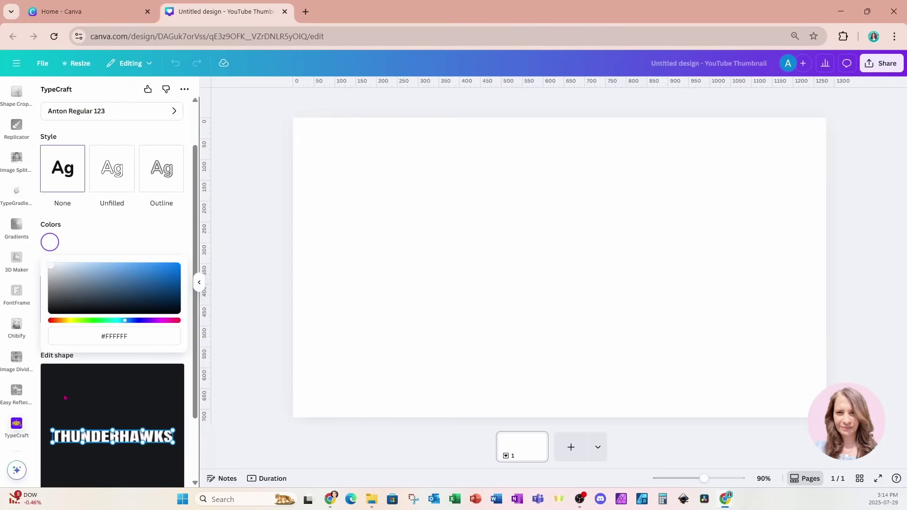
pyautogui.scroll(-2, 97, 423)
pyautogui.click(125, 347)
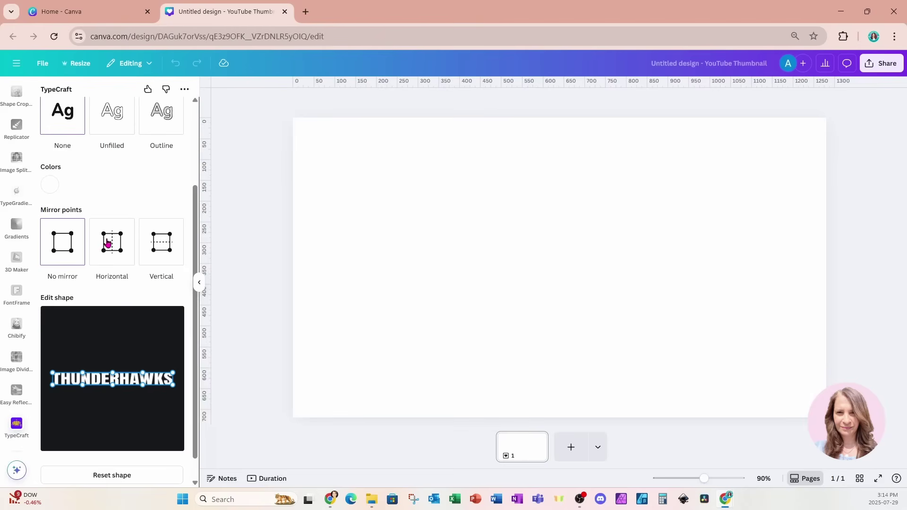
# - Raise the top points with horizontal mirroring, straighten the top middle, and add the lettering to the page
pyautogui.click(119, 244)
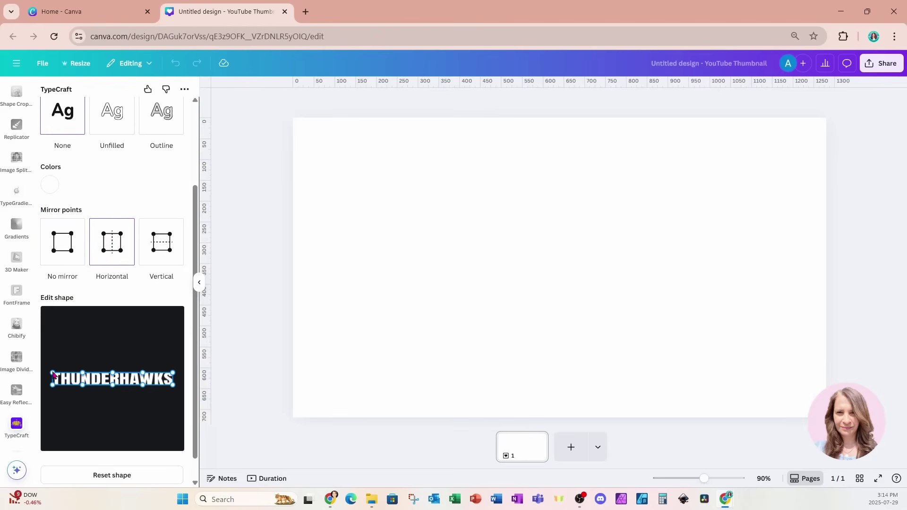
pyautogui.moveTo(53, 377); pyautogui.dragTo(55, 343)
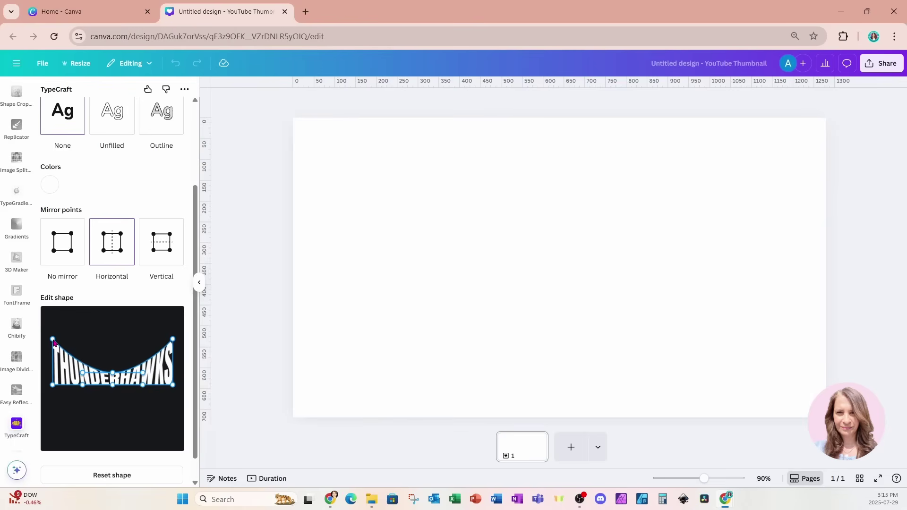
pyautogui.moveTo(55, 343); pyautogui.dragTo(54, 343)
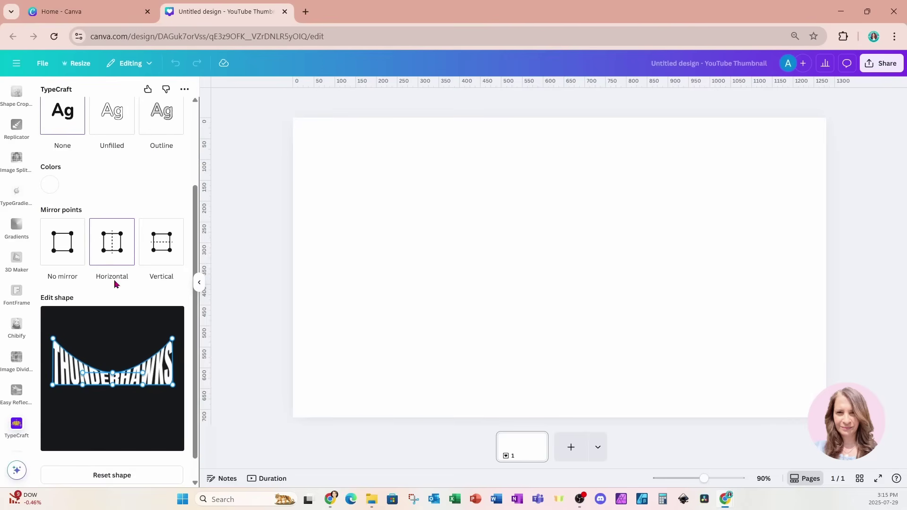
pyautogui.click(75, 250)
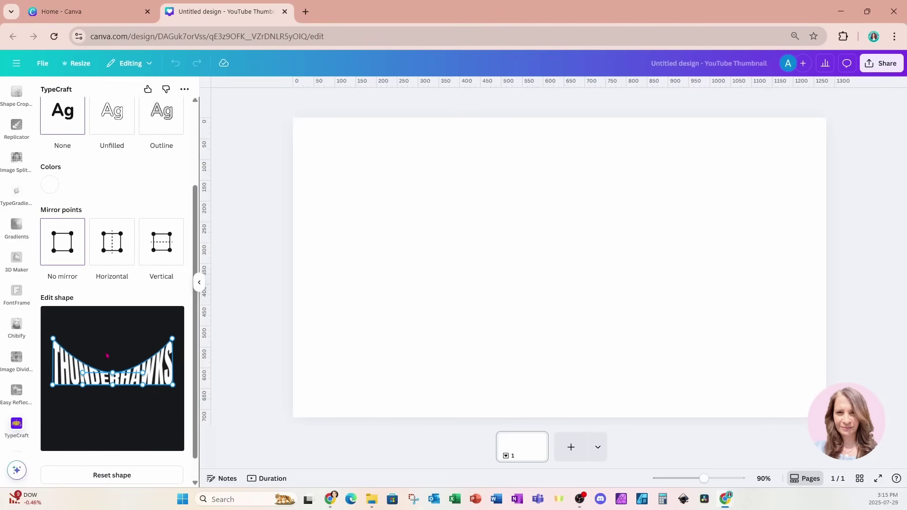
pyautogui.moveTo(114, 377); pyautogui.dragTo(114, 344)
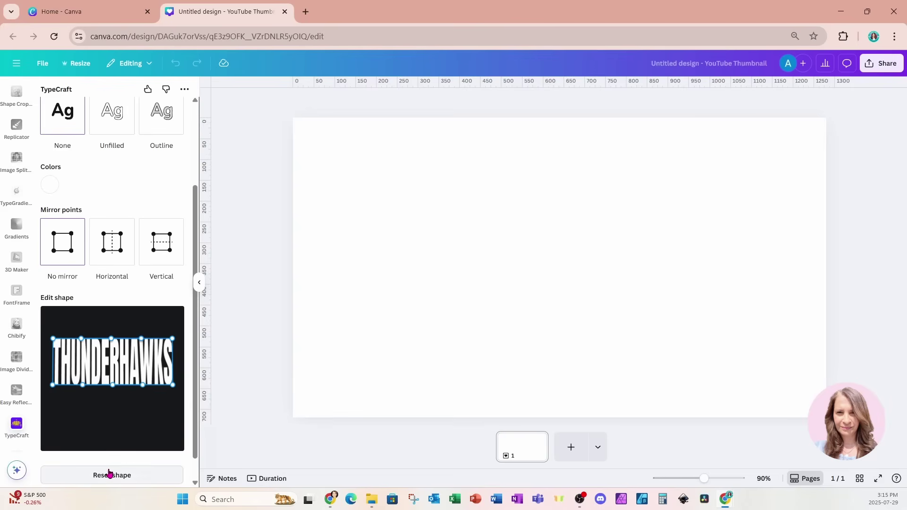
pyautogui.scroll(-1, 116, 424)
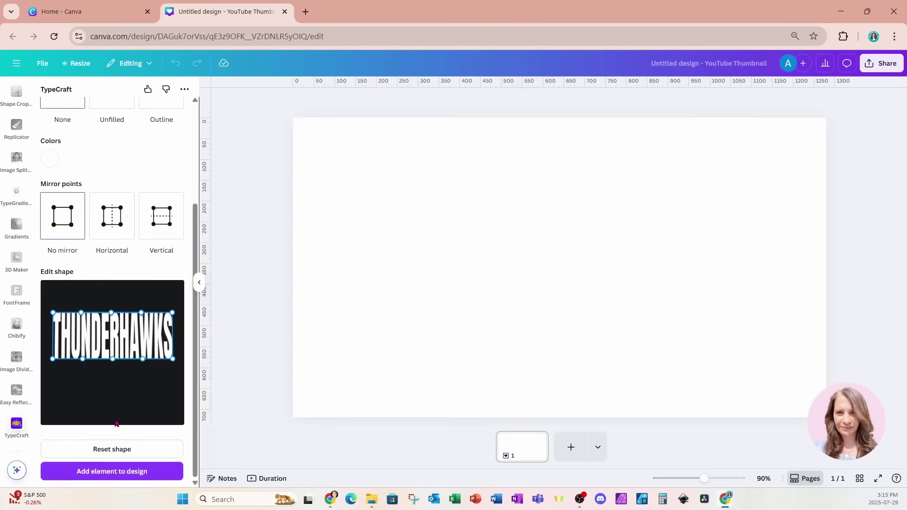
pyautogui.click(99, 478)
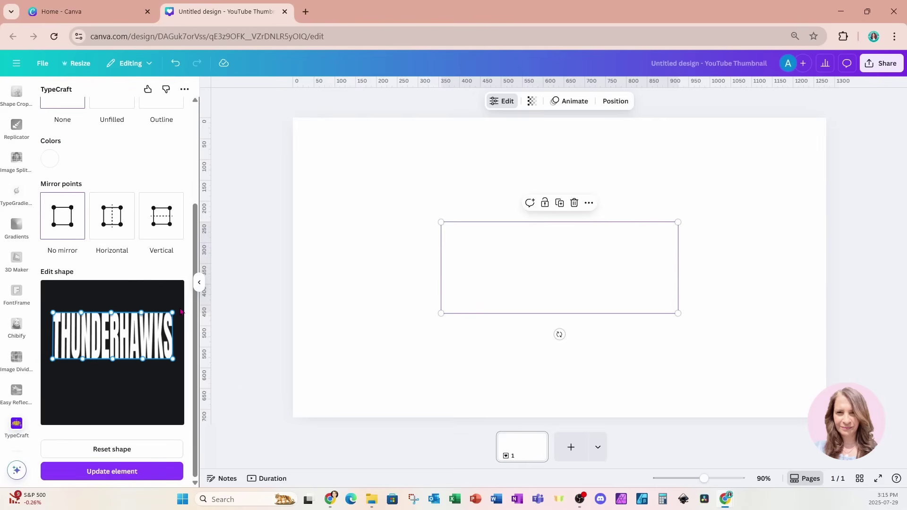
# - Add a square with R and stretch it into a pink rectangle about 1,017 × 402
pyautogui.click(361, 191)
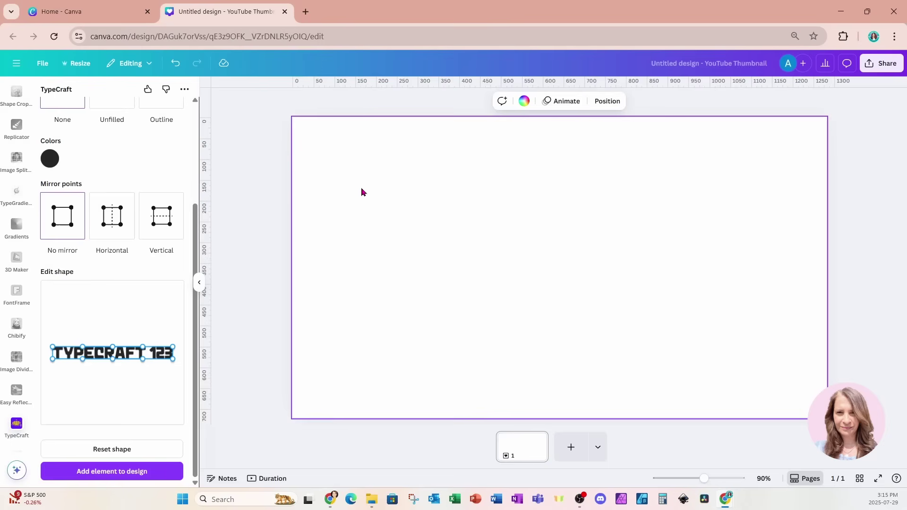
pyautogui.press('r')
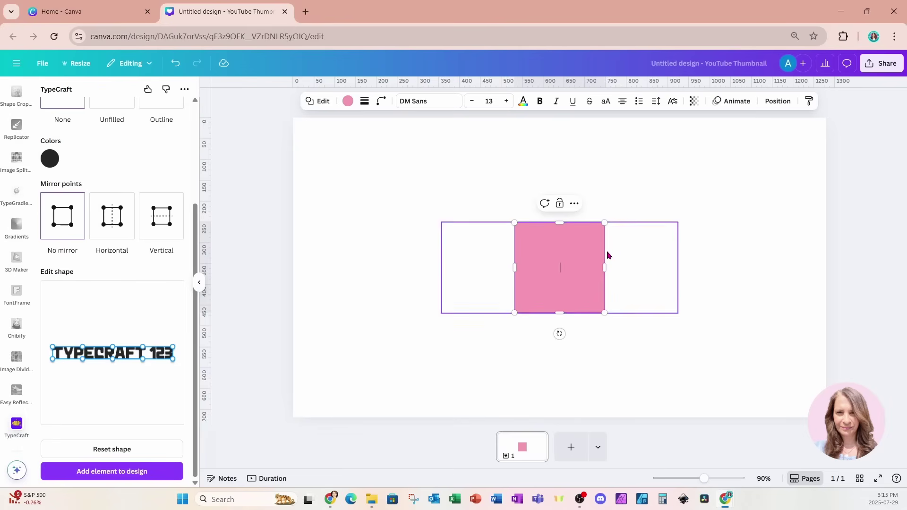
pyautogui.moveTo(514, 267); pyautogui.dragTo(358, 267)
pyautogui.moveTo(604, 267); pyautogui.dragTo(783, 267)
pyautogui.moveTo(570, 223); pyautogui.dragTo(570, 194)
pyautogui.moveTo(570, 312); pyautogui.dragTo(567, 345)
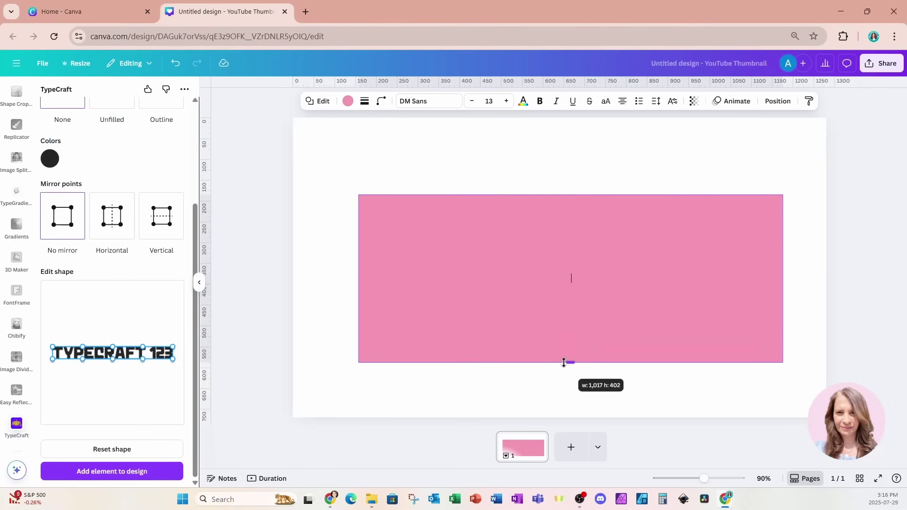
pyautogui.moveTo(564, 362); pyautogui.dragTo(564, 363)
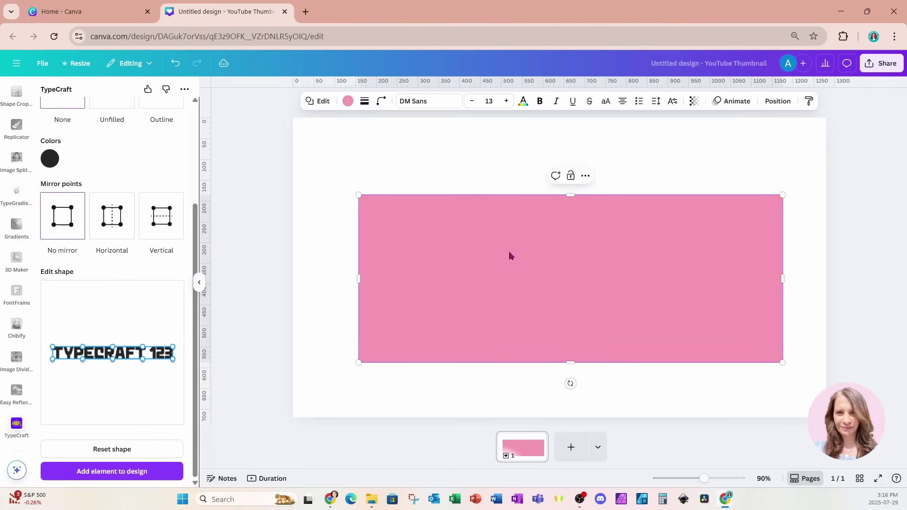
# - Make the rectangle black, layer it behind THUNDERHAWKS, and shrink it to about 731 × 422
pyautogui.click(348, 101)
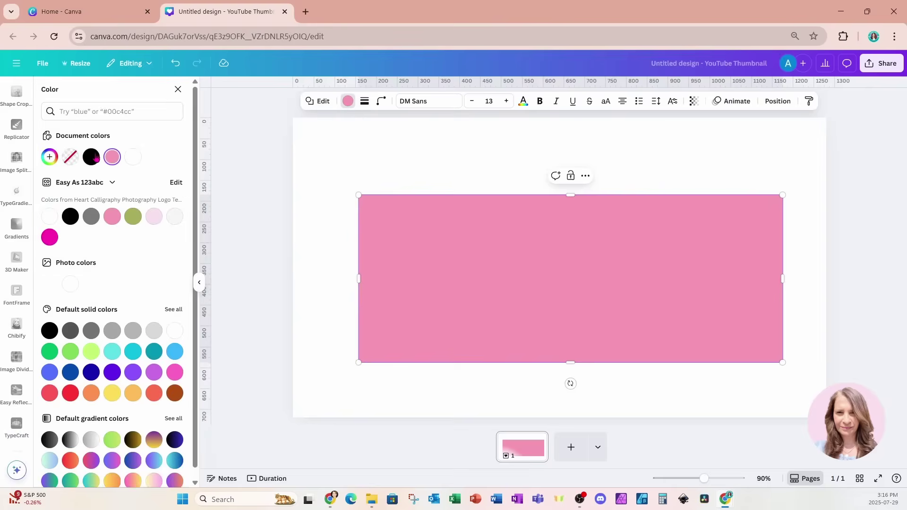
pyautogui.click(92, 157)
pyautogui.click(776, 101)
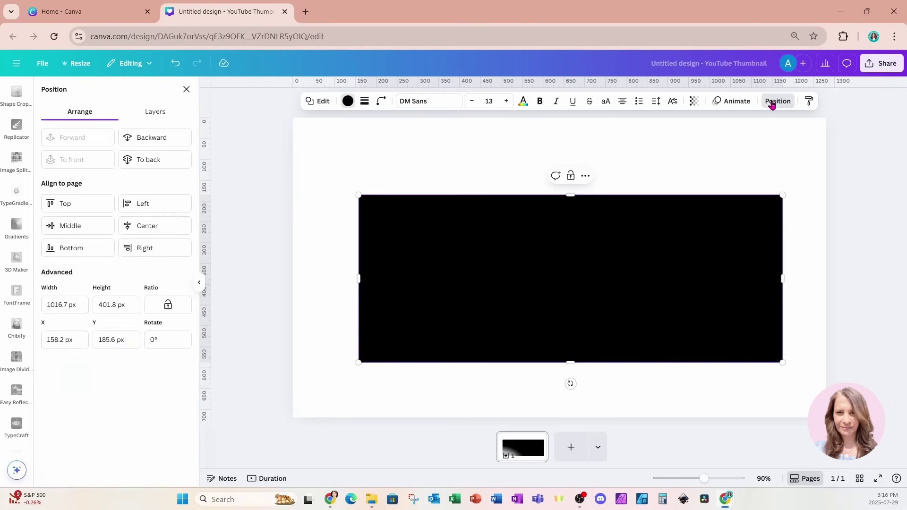
pyautogui.click(152, 112)
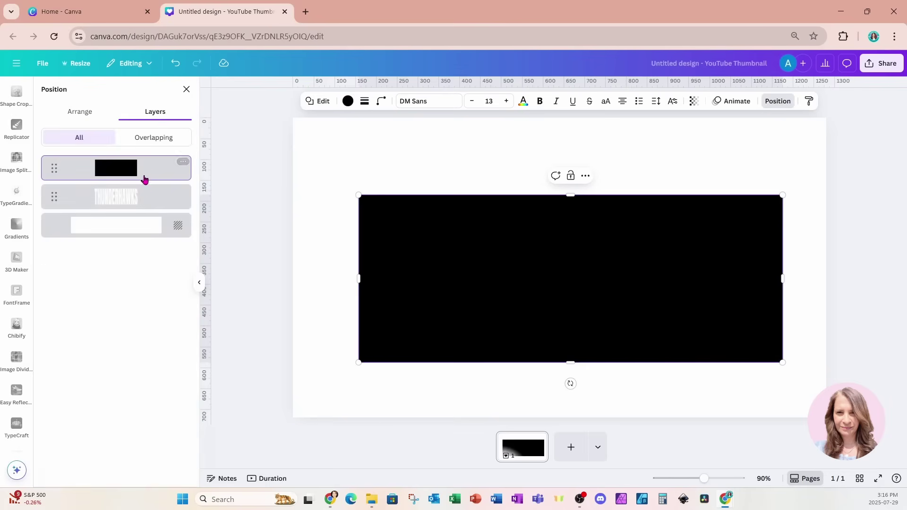
pyautogui.moveTo(157, 173); pyautogui.dragTo(158, 214)
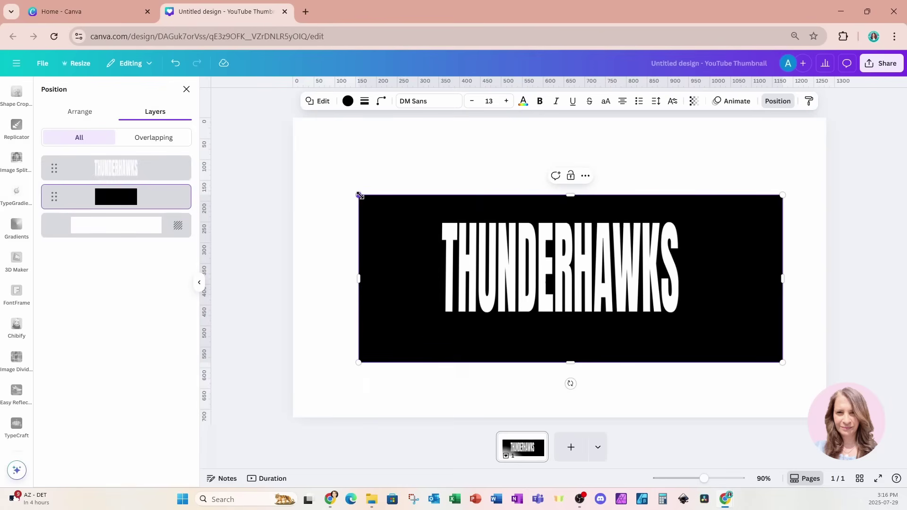
pyautogui.moveTo(359, 195); pyautogui.dragTo(407, 187)
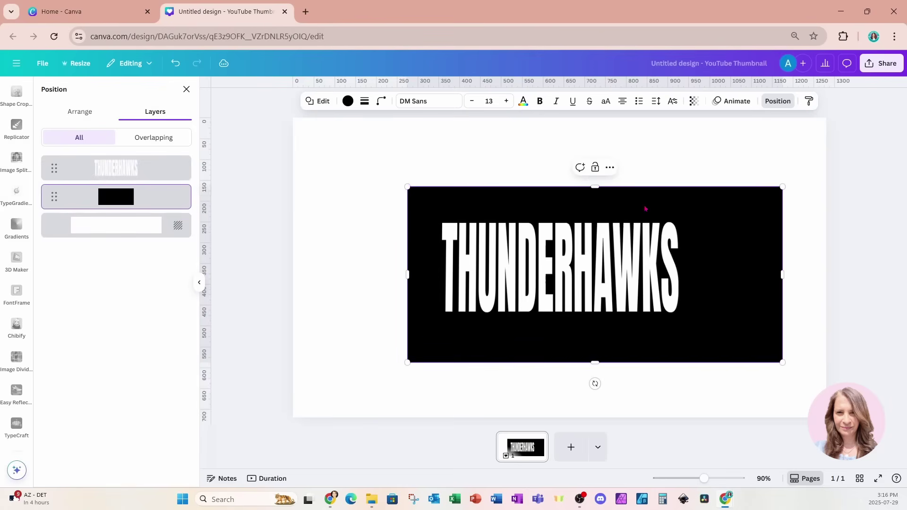
pyautogui.moveTo(785, 273); pyautogui.dragTo(713, 272)
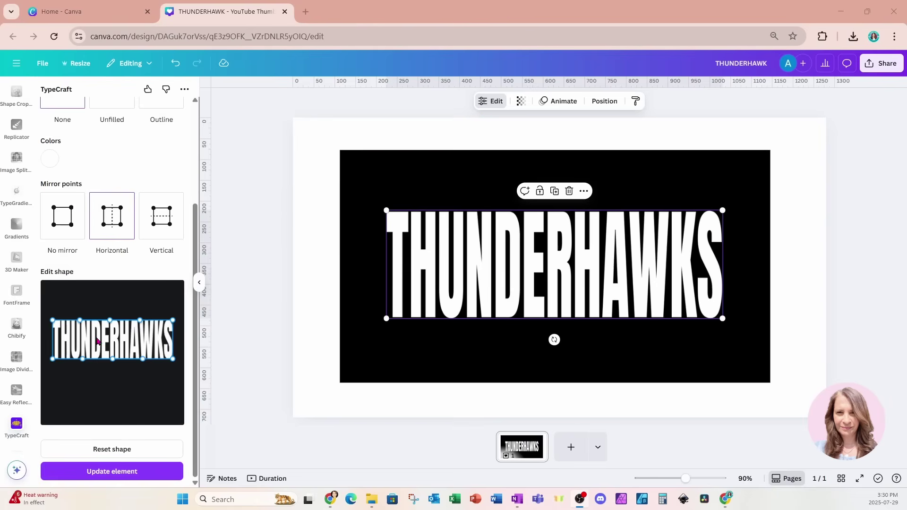
# - With No mirror, drag the top-middle point down so the top dips, then update the title
pyautogui.scroll(3, 97, 341)
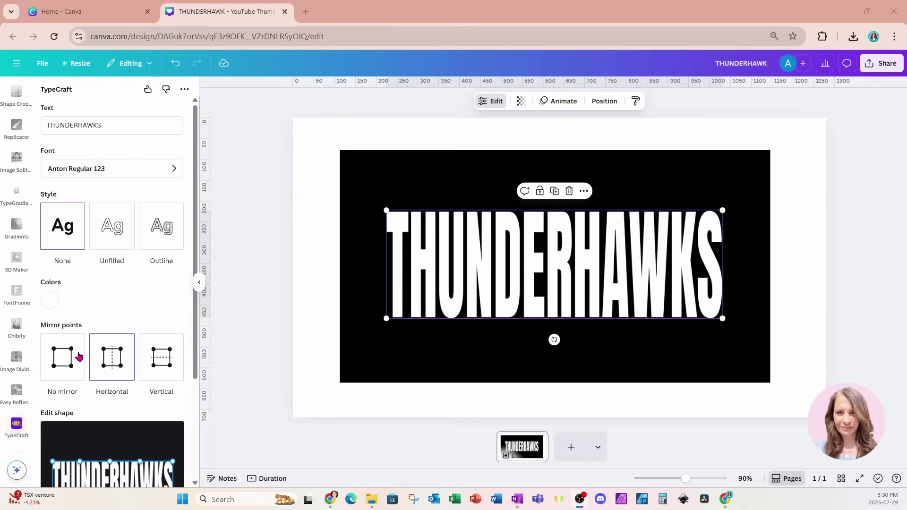
pyautogui.scroll(-3, 84, 395)
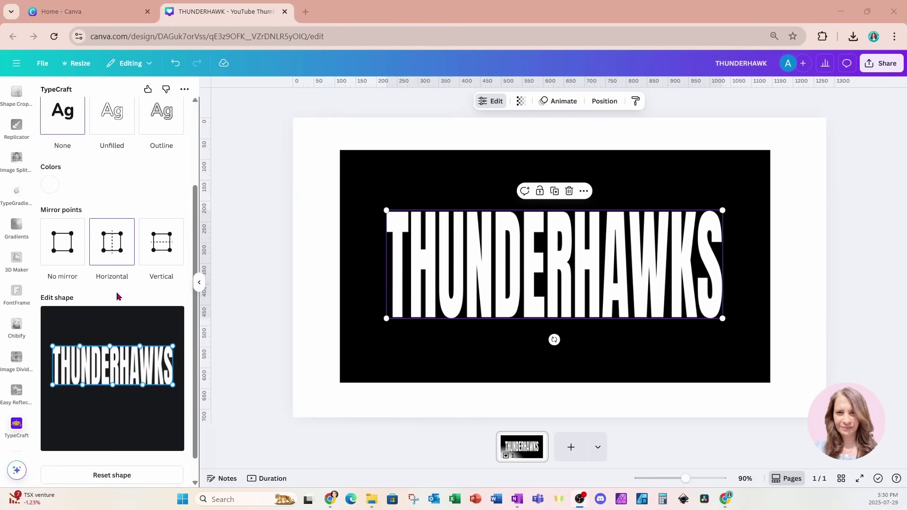
pyautogui.click(64, 245)
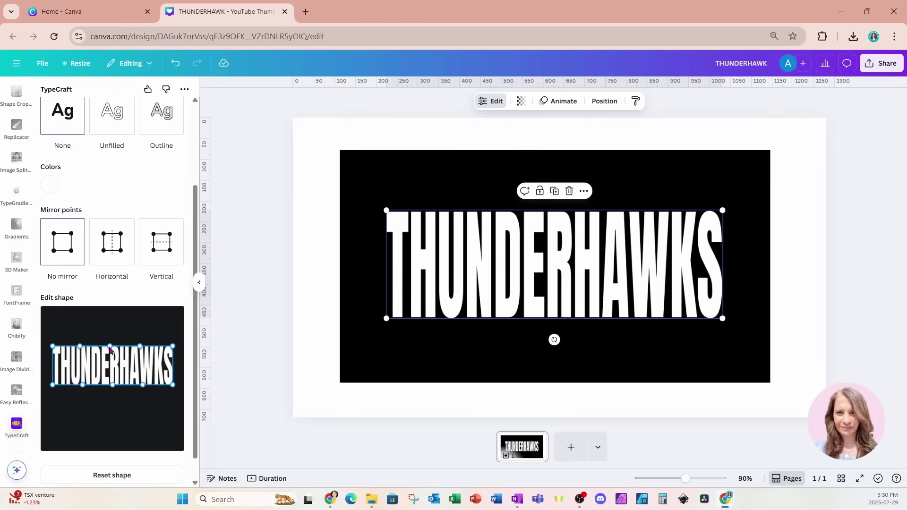
pyautogui.moveTo(110, 349); pyautogui.dragTo(110, 363)
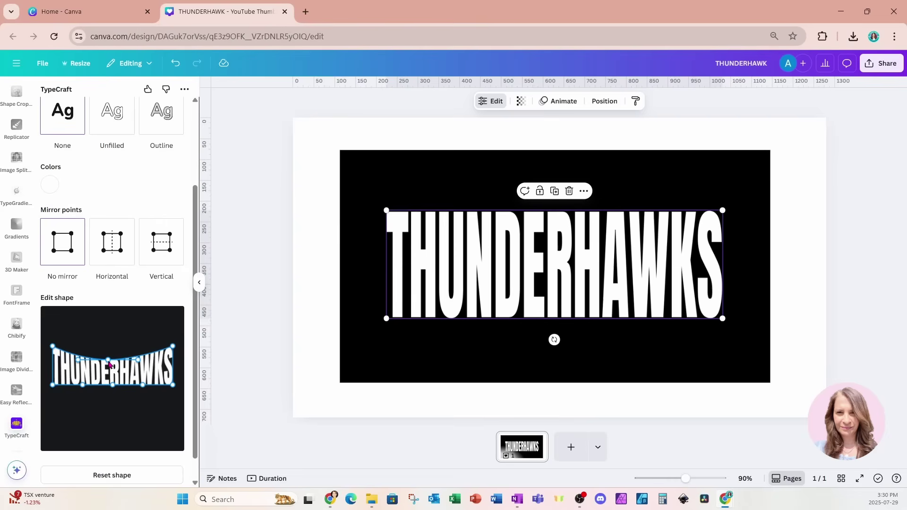
pyautogui.moveTo(109, 363); pyautogui.dragTo(114, 362)
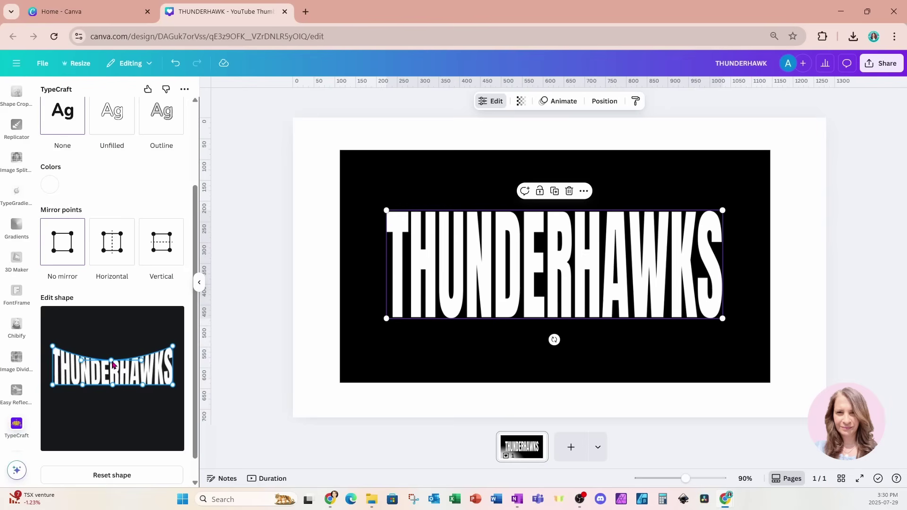
pyautogui.scroll(-1, 99, 472)
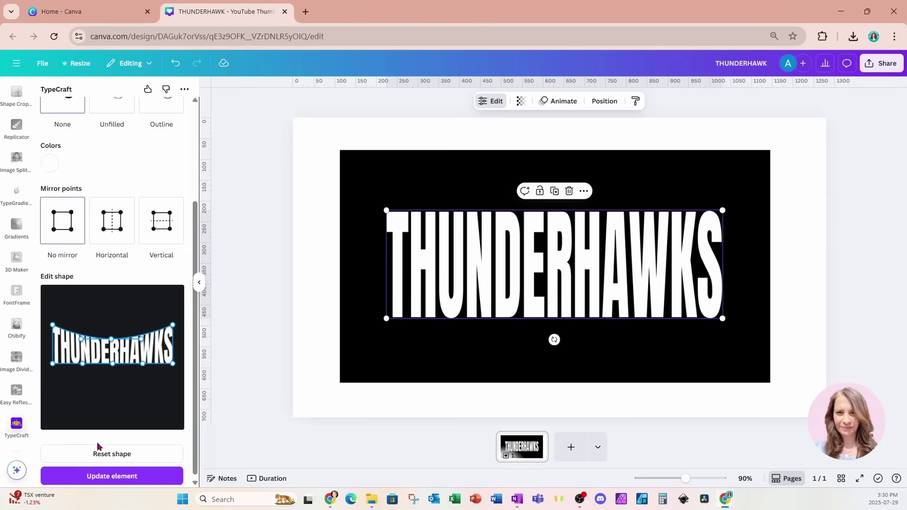
pyautogui.click(93, 477)
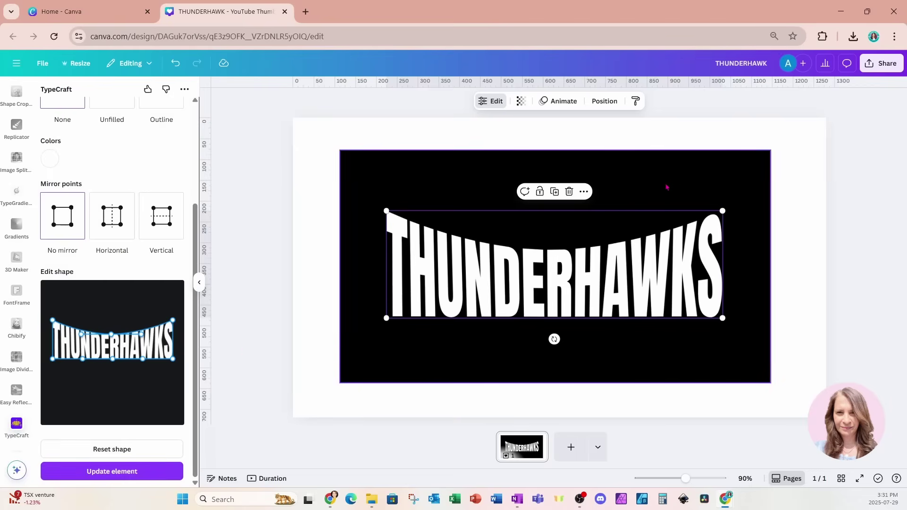
# - Download the design as a PNG file
pyautogui.click(881, 63)
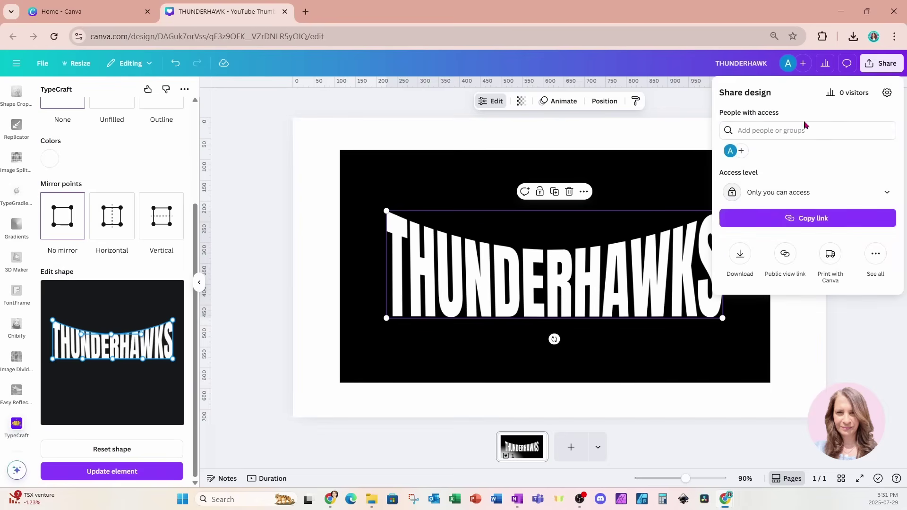
pyautogui.click(738, 255)
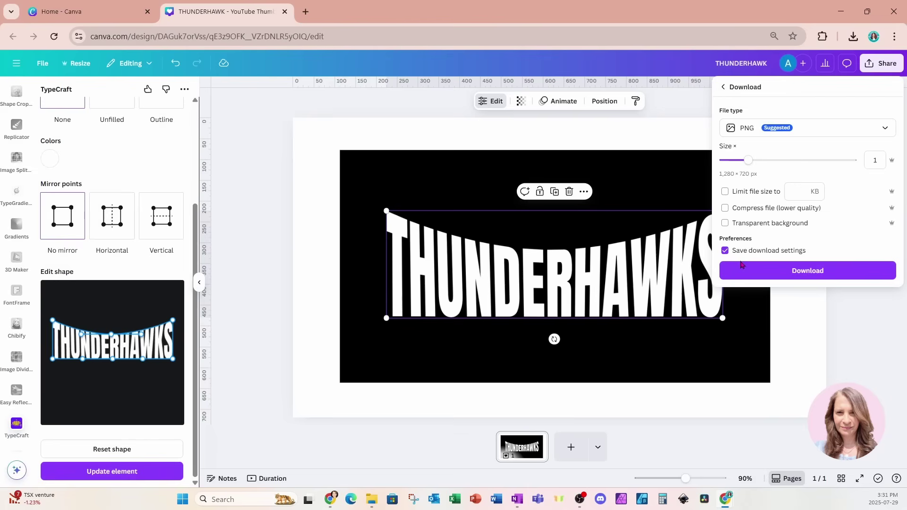
pyautogui.click(743, 271)
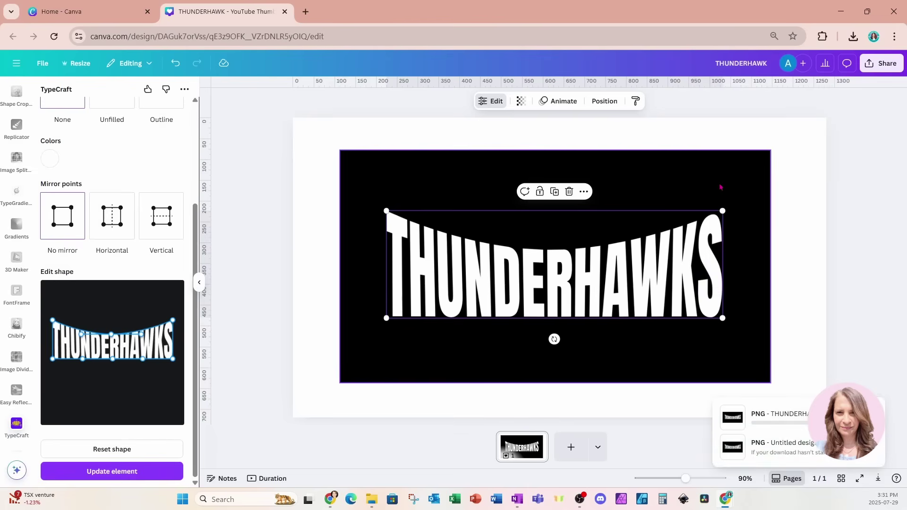
# - Add a blank page 2 and drag THUNDERHAWK.png from the downloads onto it
pyautogui.click(572, 453)
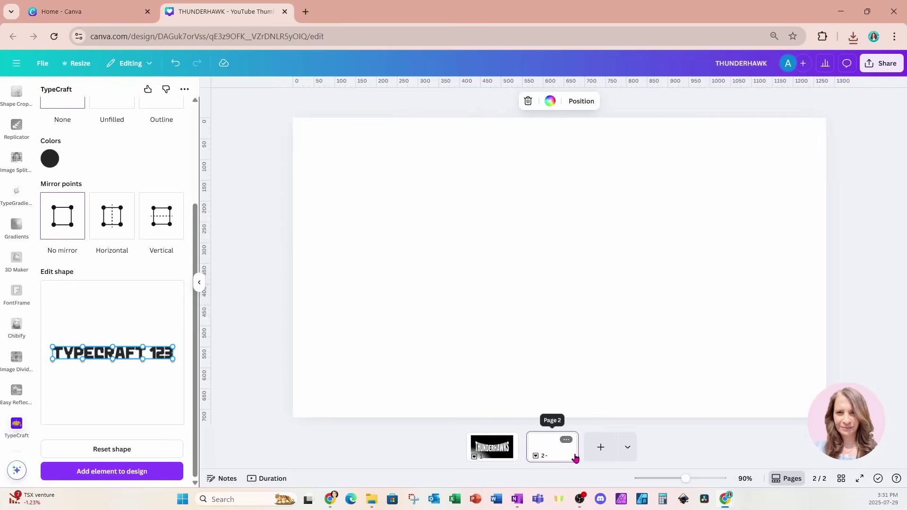
pyautogui.click(857, 36)
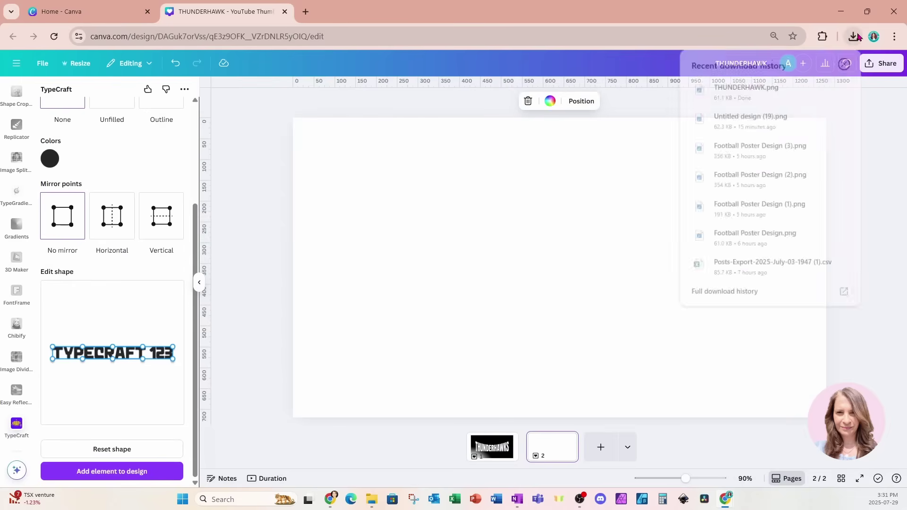
pyautogui.moveTo(766, 90); pyautogui.dragTo(555, 283)
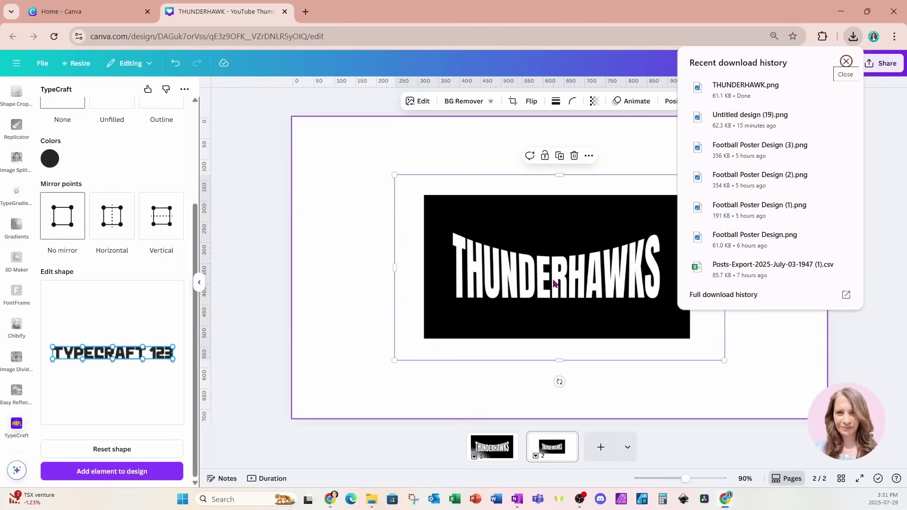
pyautogui.click(362, 255)
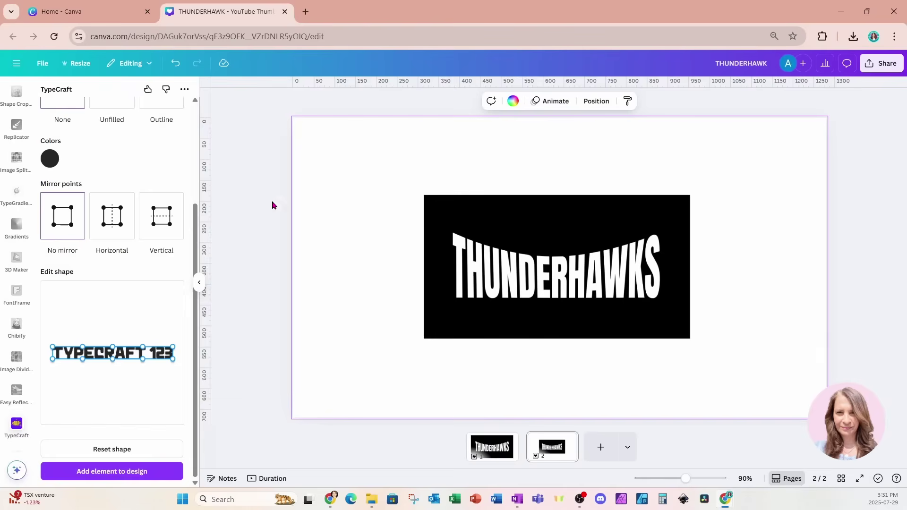
# - Run BG Remover on the page-2 THUNDERHAWKS image, then close the Background Remover panel
pyautogui.click(521, 269)
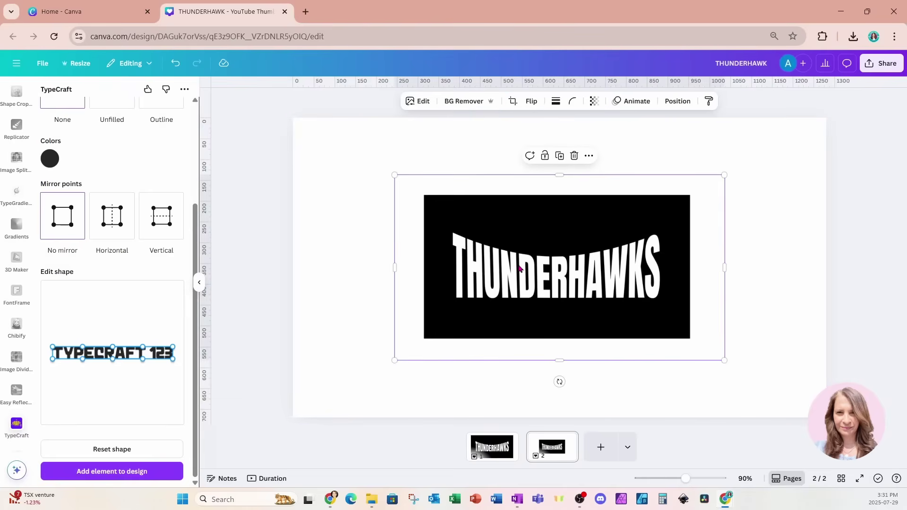
pyautogui.click(458, 102)
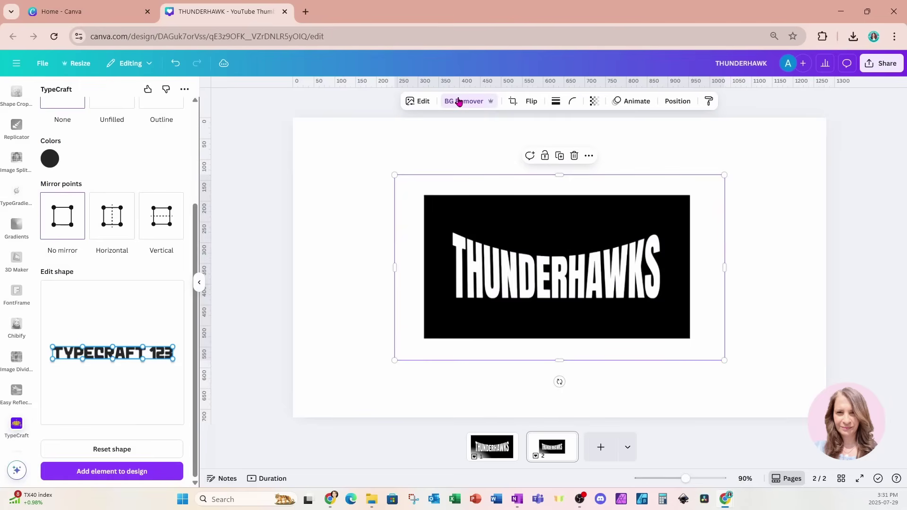
pyautogui.click(471, 101)
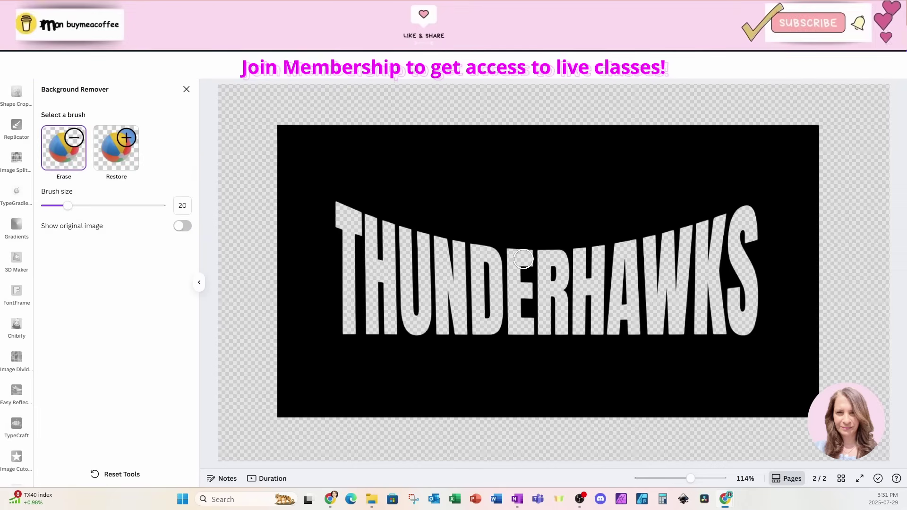
pyautogui.click(186, 90)
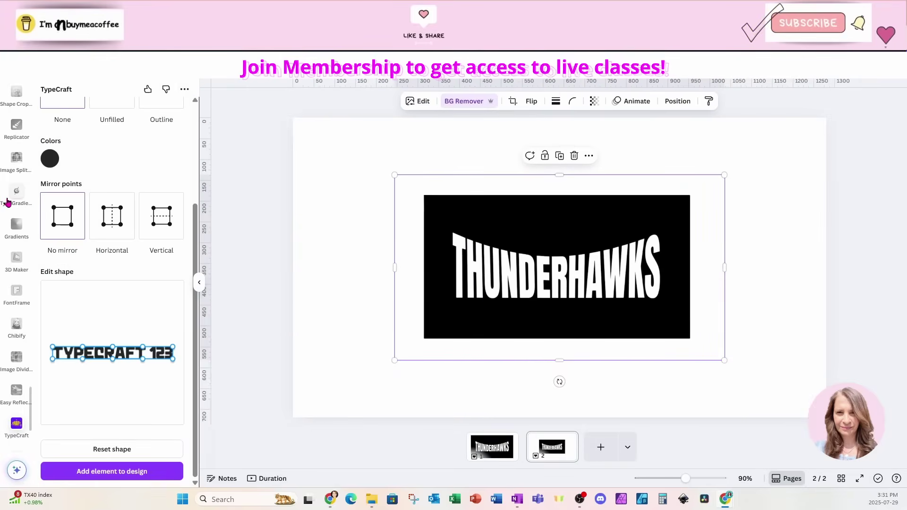
# - Add the softball-in-glove photo from recently used elements, remove its background, and move it over the title
pyautogui.scroll(5, 8, 202)
pyautogui.scroll(5, 7, 202)
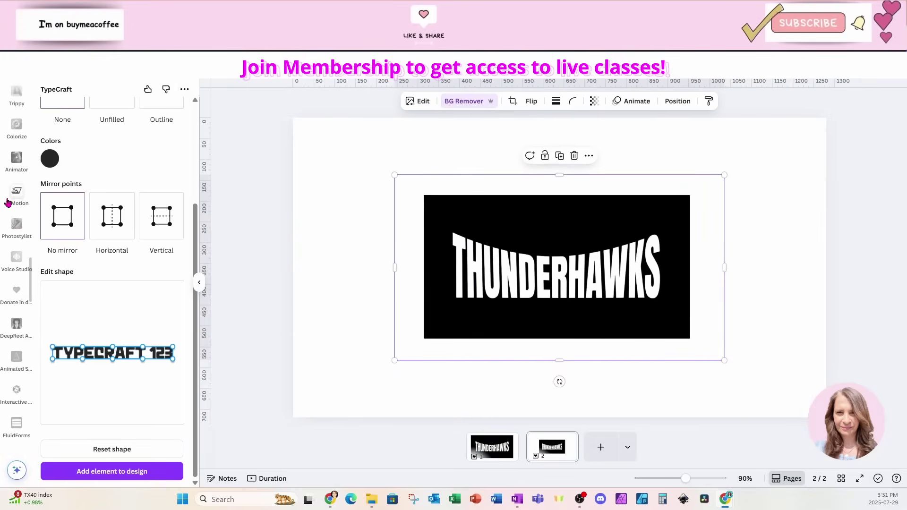
pyautogui.scroll(5, 7, 202)
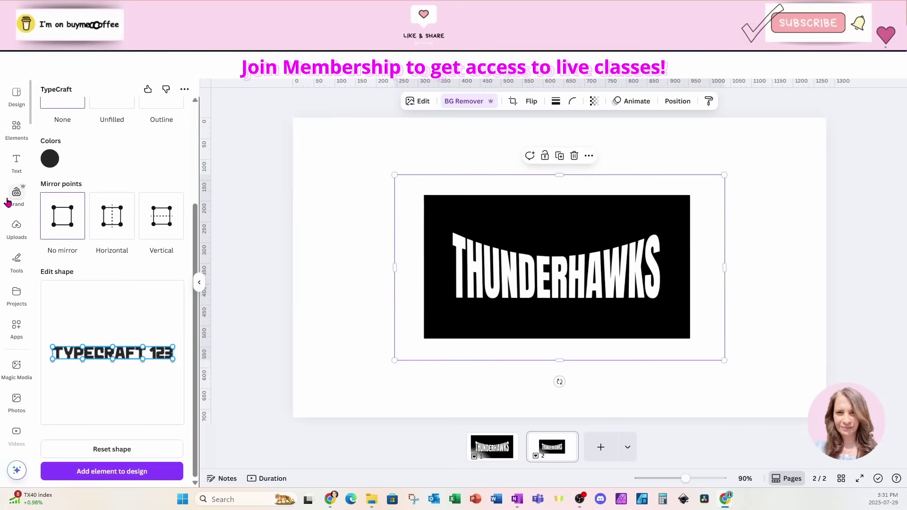
pyautogui.click(15, 135)
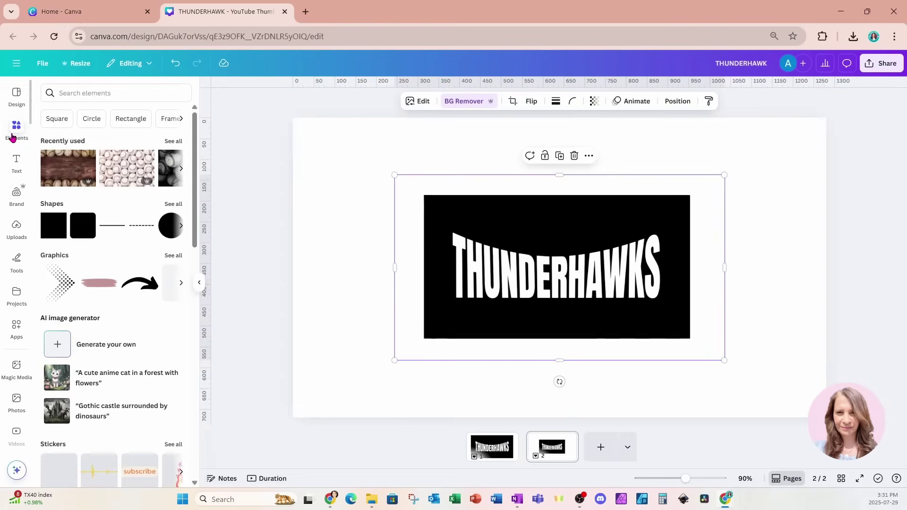
pyautogui.click(173, 141)
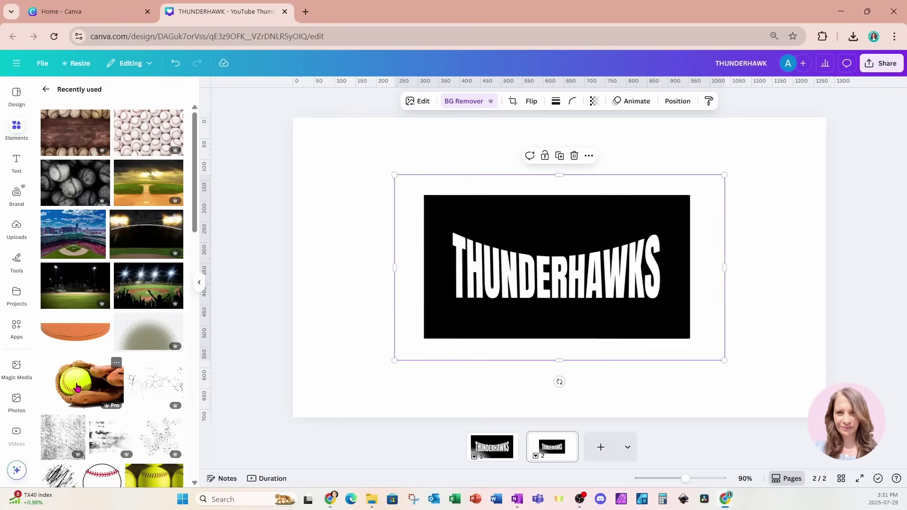
pyautogui.click(77, 387)
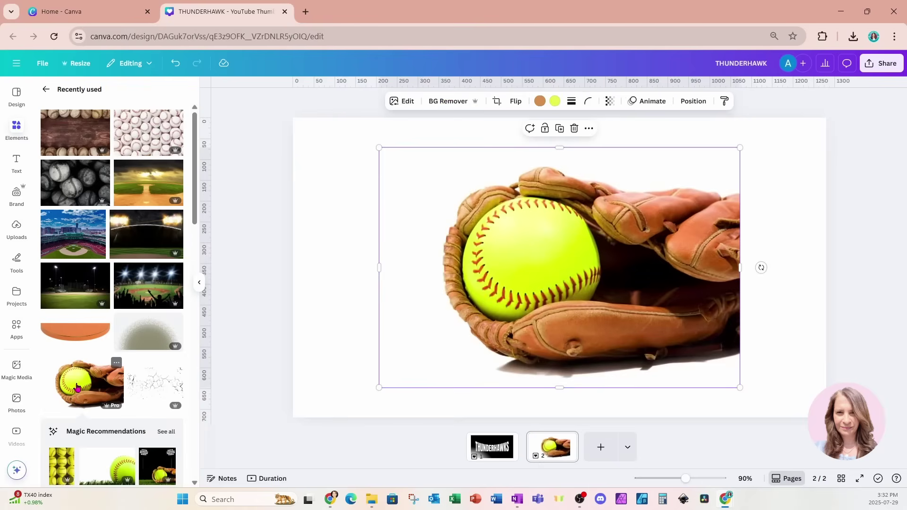
pyautogui.click(456, 105)
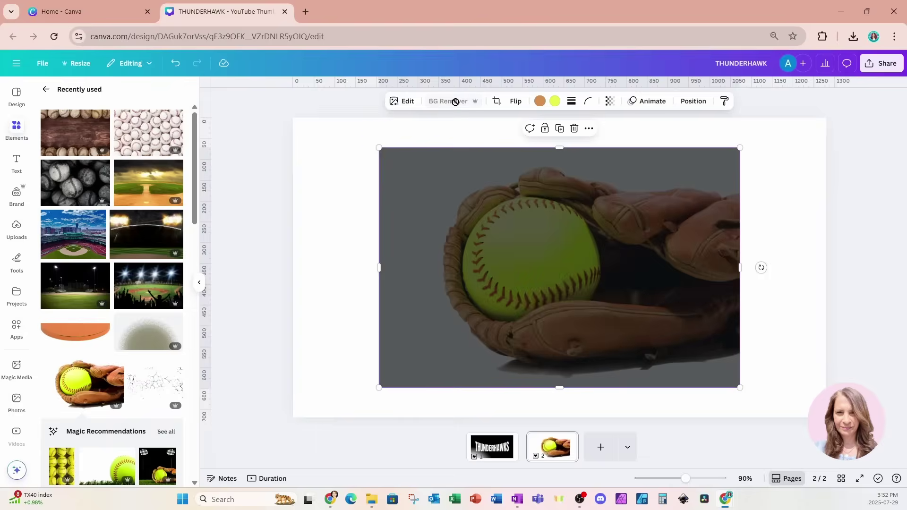
pyautogui.moveTo(414, 378); pyautogui.dragTo(548, 381)
# - Enlarge the THUNDERHAWK title image at both corners and shift it up and left
pyautogui.click(471, 312)
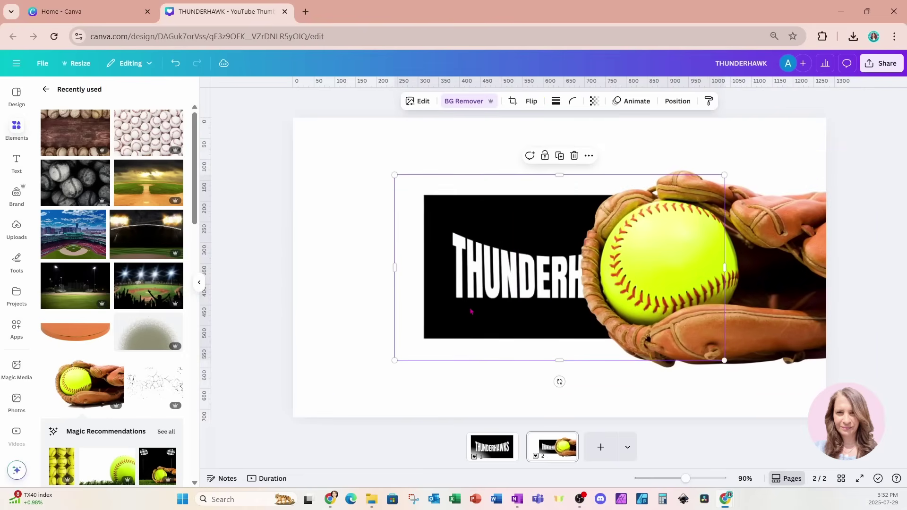
pyautogui.moveTo(394, 175); pyautogui.dragTo(291, 143)
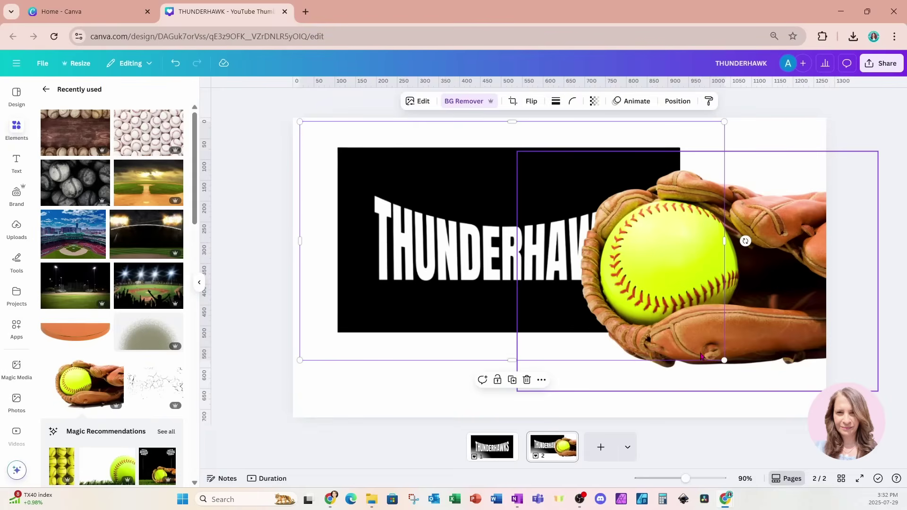
pyautogui.moveTo(724, 360); pyautogui.dragTo(863, 438)
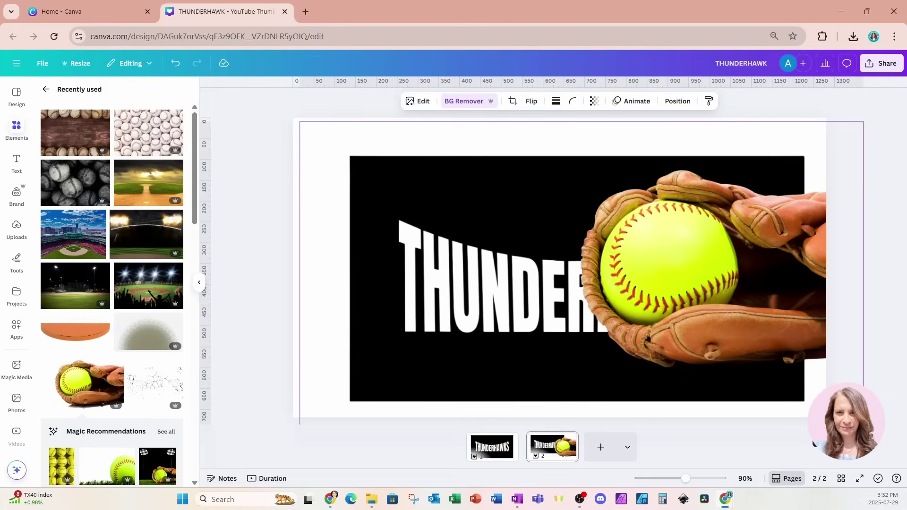
pyautogui.moveTo(473, 356); pyautogui.dragTo(447, 344)
# - Shrink the glove photo, move it over the title's middle, and tilt it about -14°
pyautogui.click(713, 261)
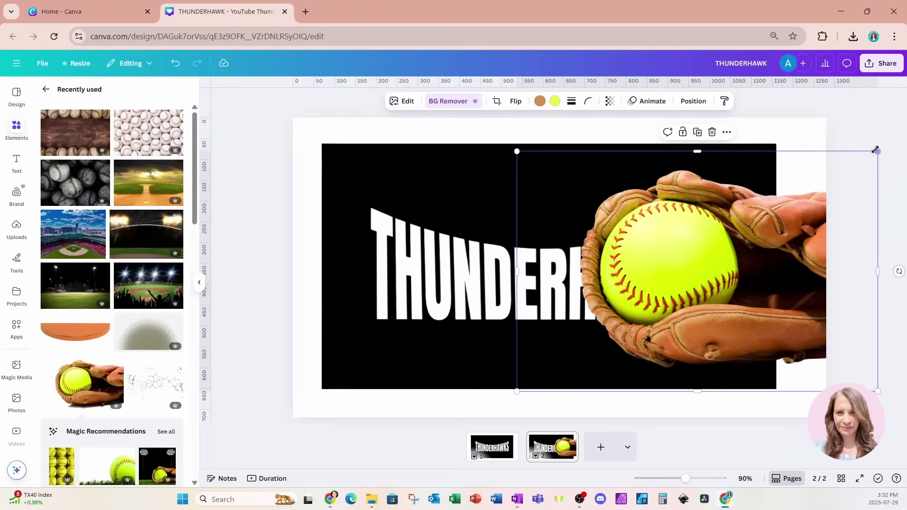
pyautogui.moveTo(876, 151); pyautogui.dragTo(753, 233)
pyautogui.moveTo(658, 305); pyautogui.dragTo(494, 282)
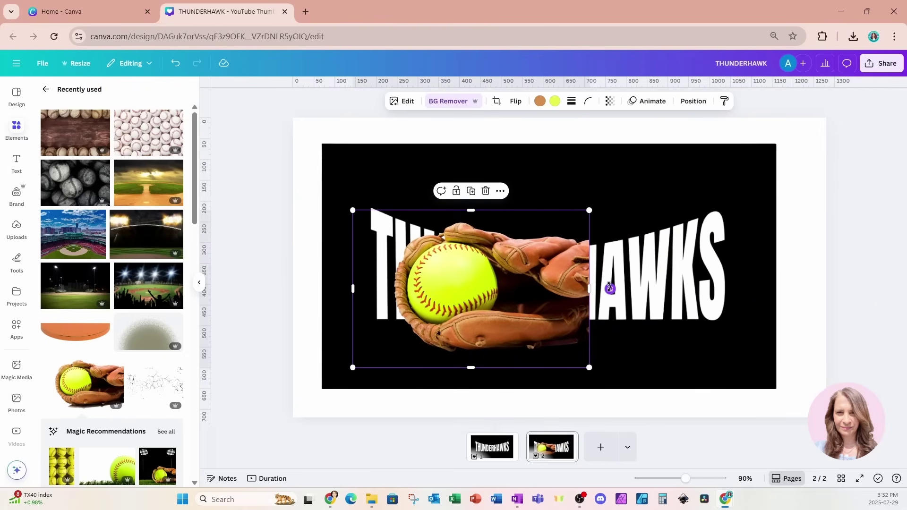
pyautogui.moveTo(610, 288); pyautogui.dragTo(607, 247)
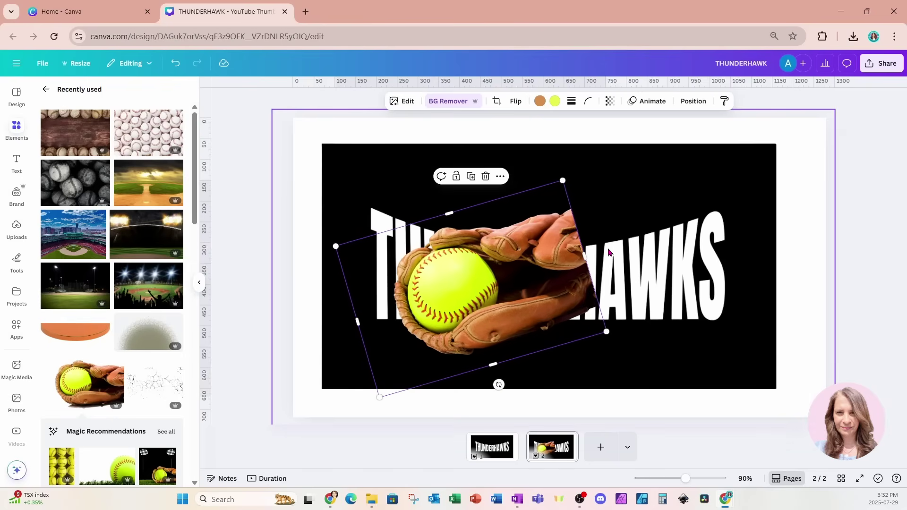
# - Add the Recently used baseball graphic, tilt it ~45° and enlarge it to about 362 × 361 over the glove
pyautogui.scroll(-1, 145, 396)
pyautogui.scroll(-1, 146, 395)
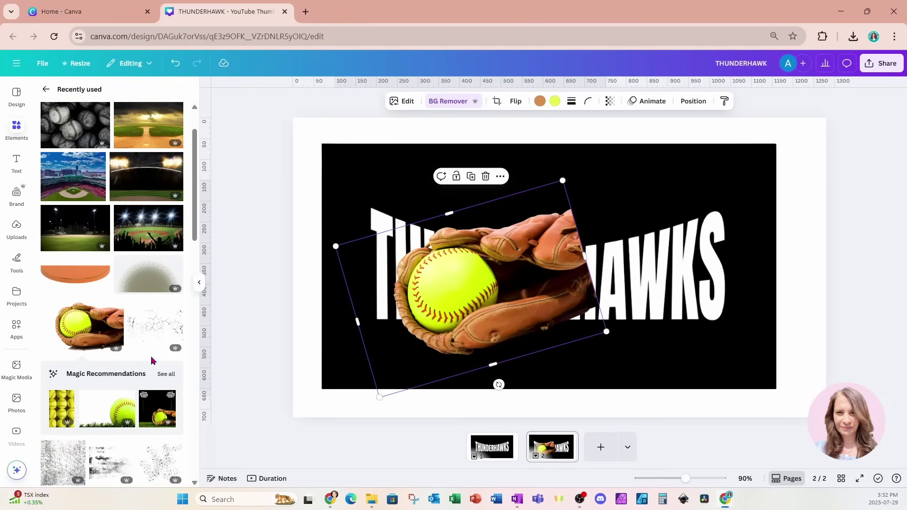
pyautogui.scroll(-5, 151, 360)
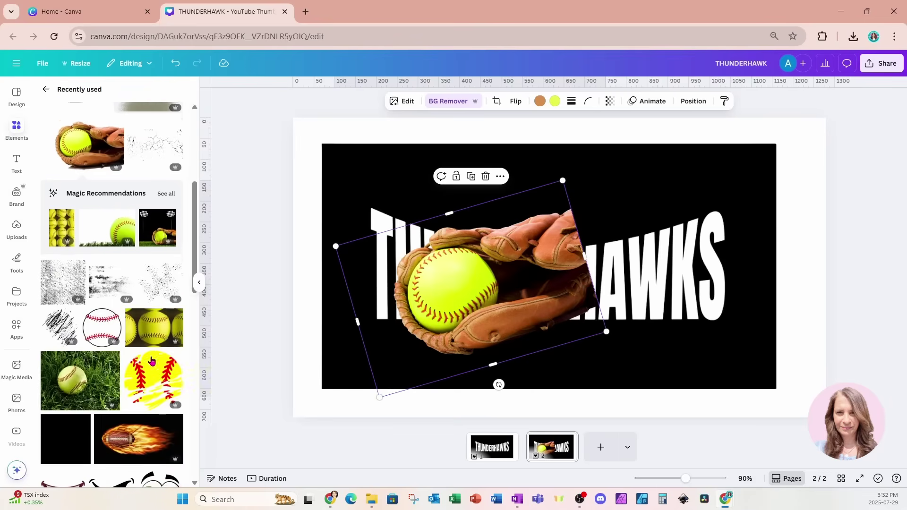
pyautogui.scroll(-1, 151, 360)
pyautogui.click(97, 276)
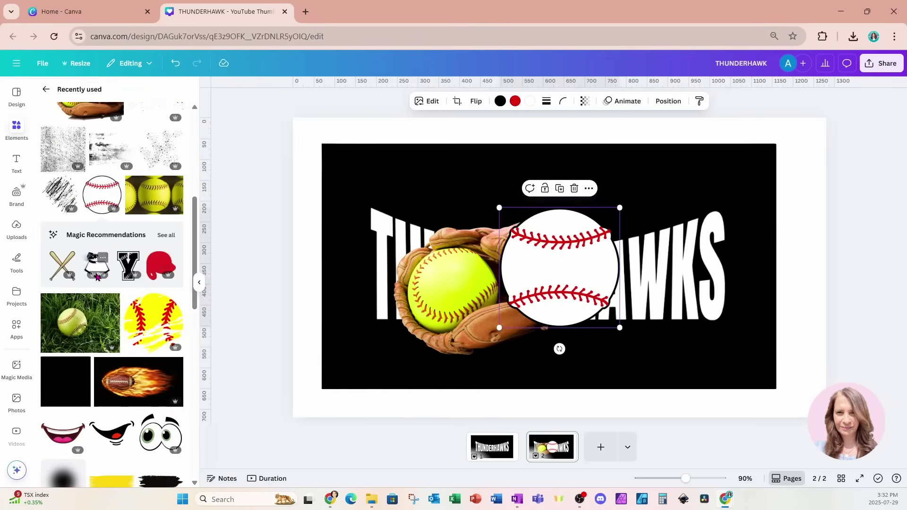
pyautogui.moveTo(553, 265); pyautogui.dragTo(426, 263)
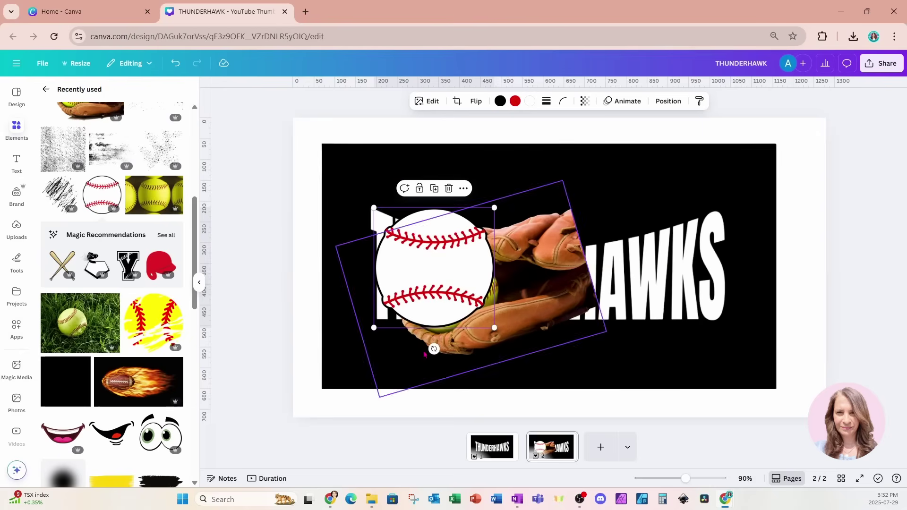
pyautogui.moveTo(433, 349); pyautogui.dragTo(357, 349)
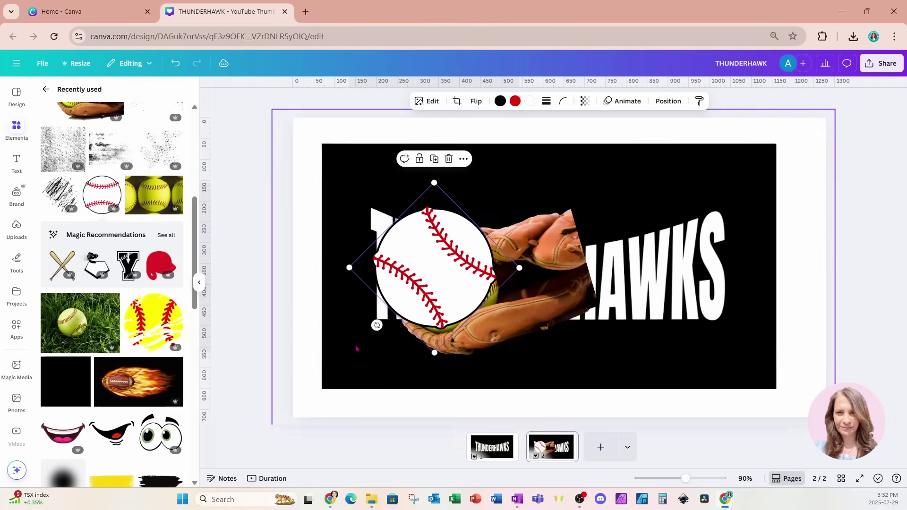
pyautogui.moveTo(453, 287); pyautogui.dragTo(408, 306)
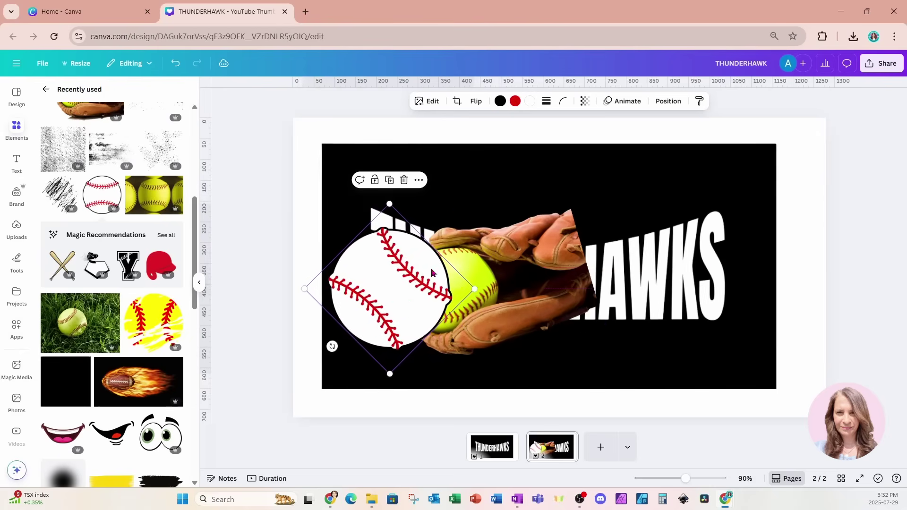
pyautogui.moveTo(474, 290); pyautogui.dragTo(533, 289)
pyautogui.moveTo(427, 282); pyautogui.dragTo(405, 263)
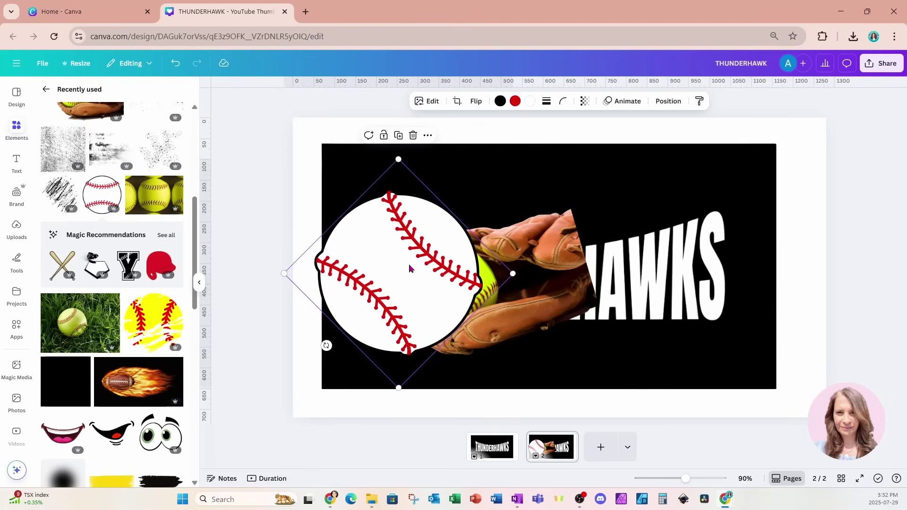
# - Recolour the baseball's white fill red and its stitching yellow-green
pyautogui.click(530, 101)
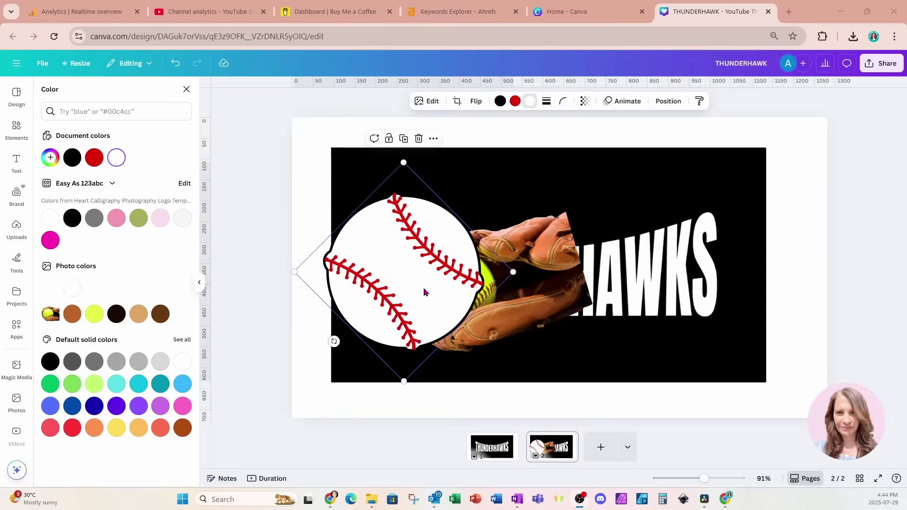
pyautogui.click(97, 164)
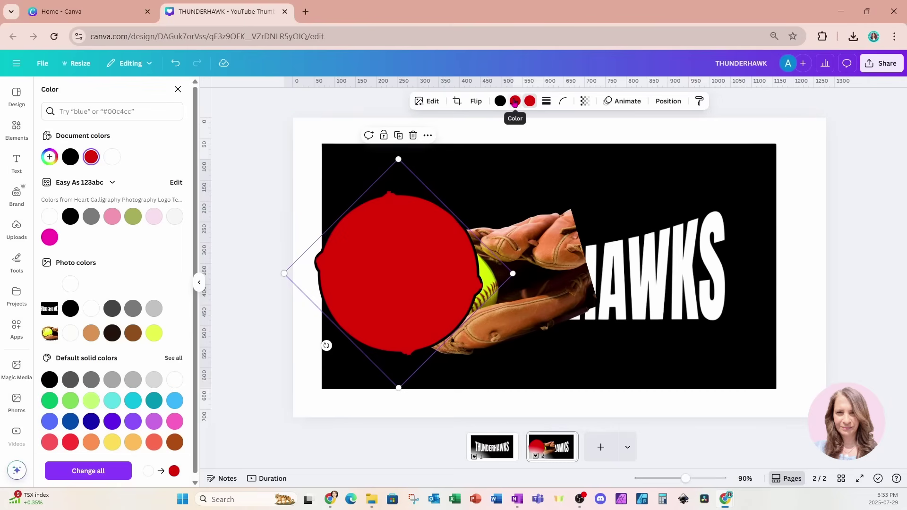
pyautogui.click(515, 102)
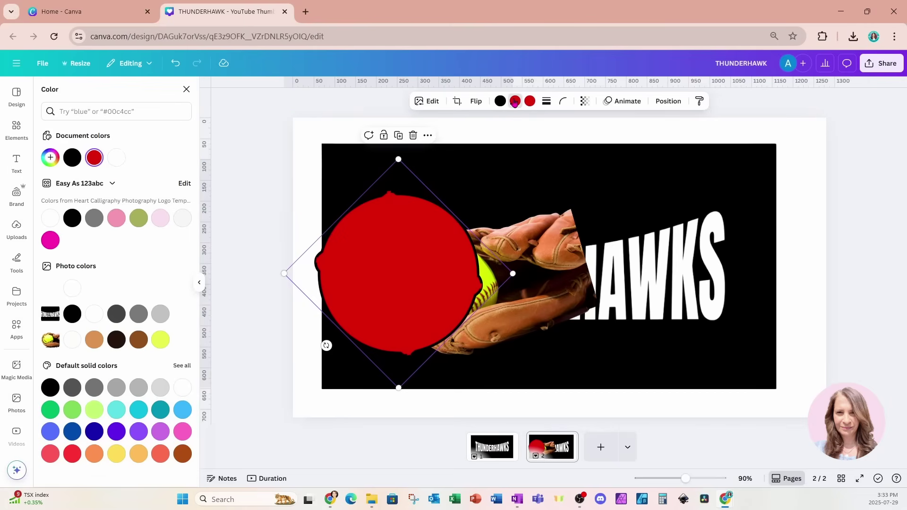
pyautogui.click(156, 335)
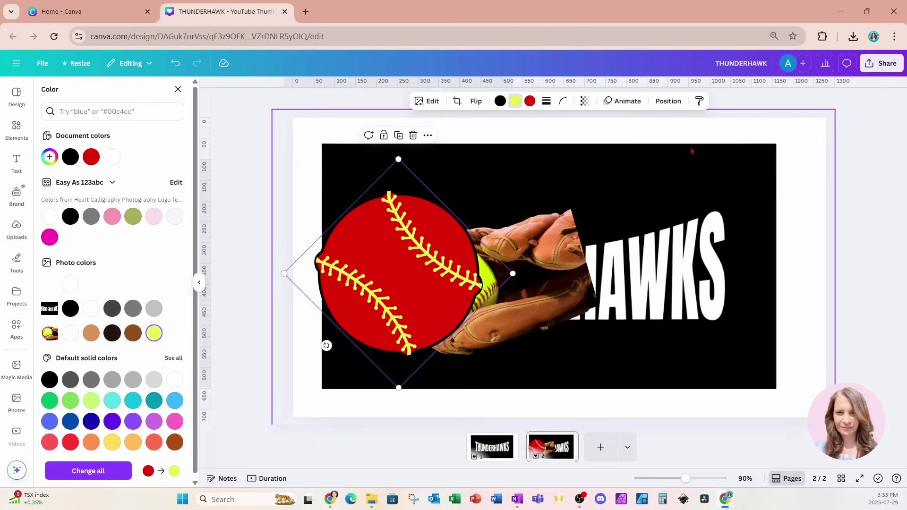
pyautogui.click(668, 102)
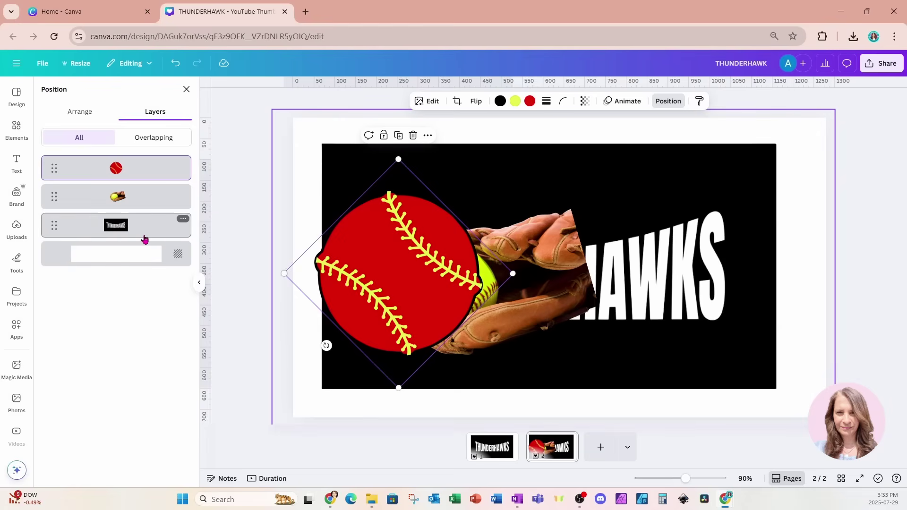
# - In Layers, move the THUNDERHAWKS image to the top and the softball to the bottom
pyautogui.moveTo(145, 231); pyautogui.dragTo(148, 170)
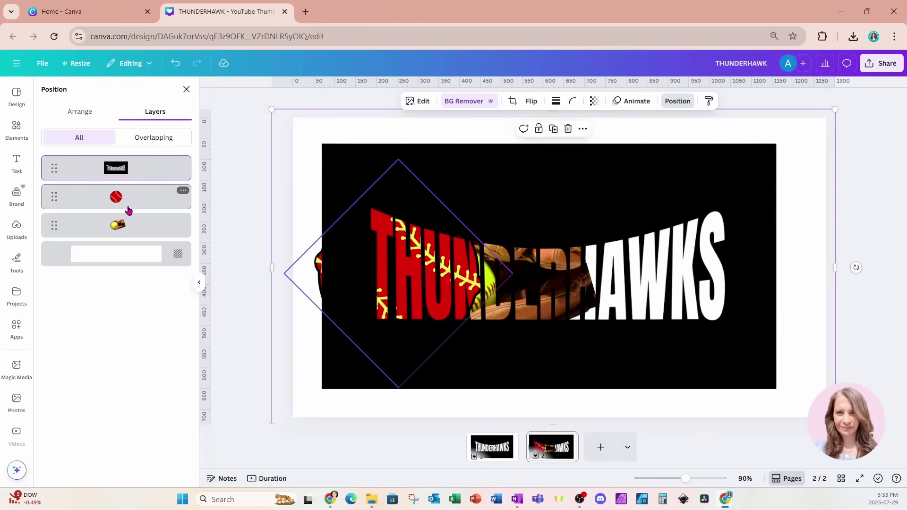
pyautogui.moveTo(132, 200); pyautogui.dragTo(132, 237)
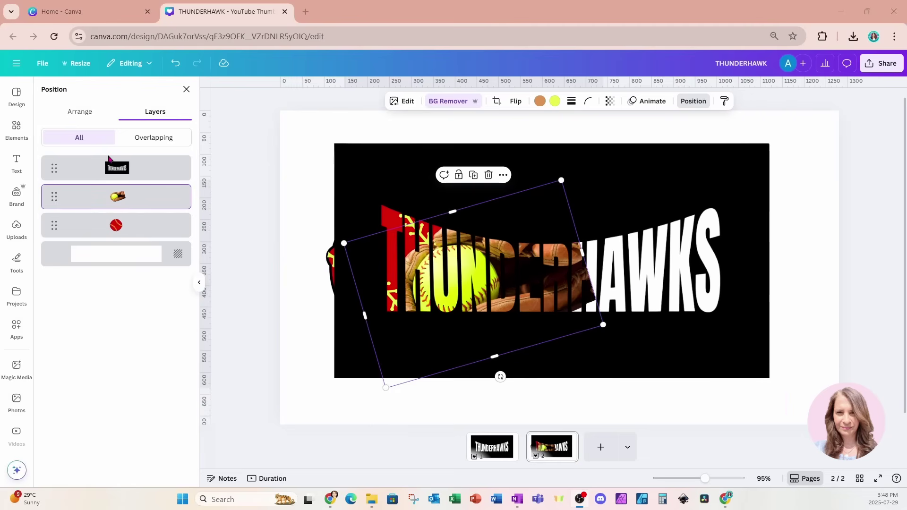
pyautogui.click(298, 202)
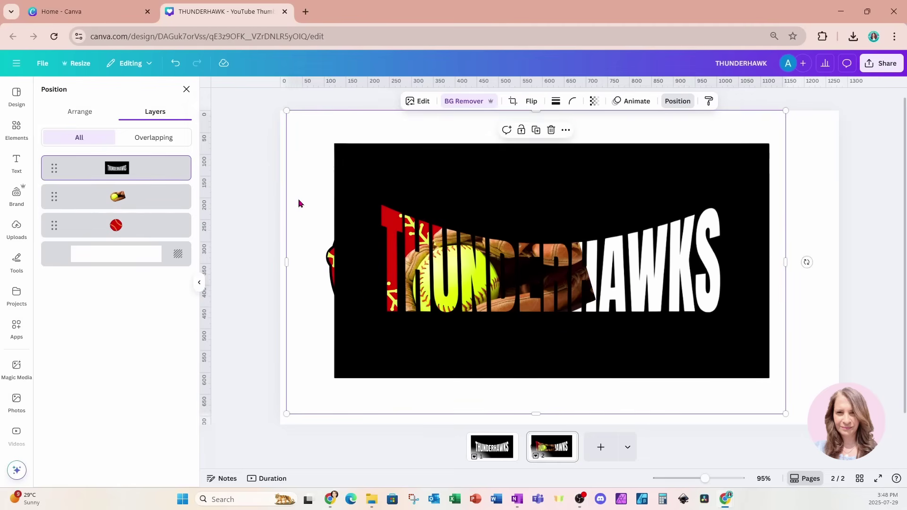
# - Add a square, stretch it over HAWKS, colour it black, and stack it just below THUNDERHAWKS
pyautogui.press('r')
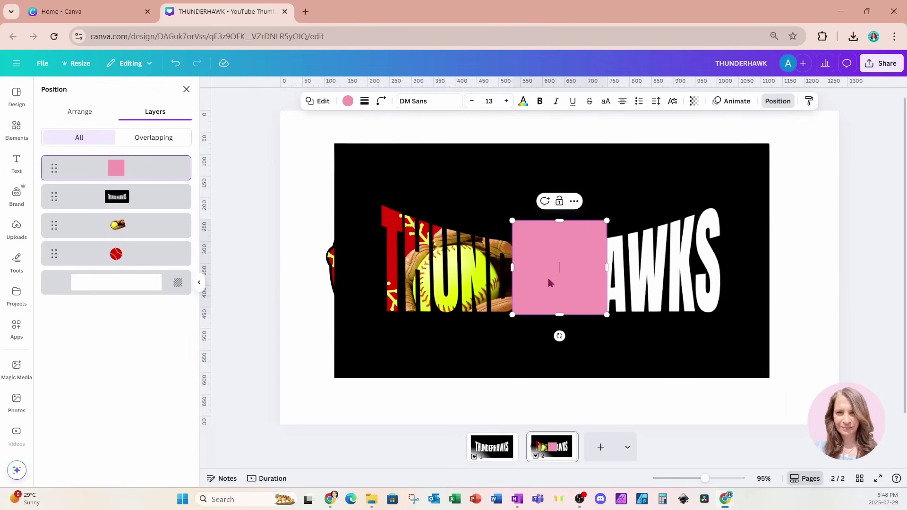
pyautogui.moveTo(561, 288); pyautogui.dragTo(746, 284)
pyautogui.moveTo(658, 237); pyautogui.dragTo(663, 193)
pyautogui.click(348, 101)
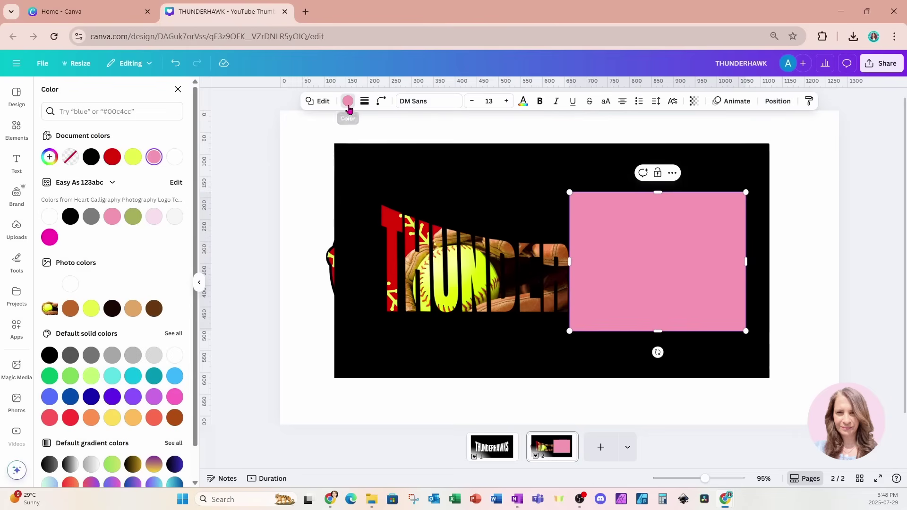
pyautogui.click(92, 159)
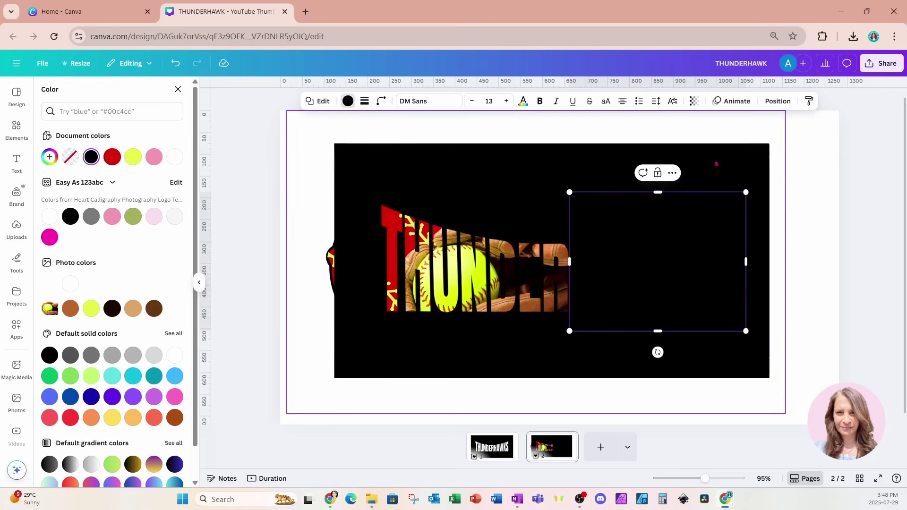
pyautogui.click(780, 103)
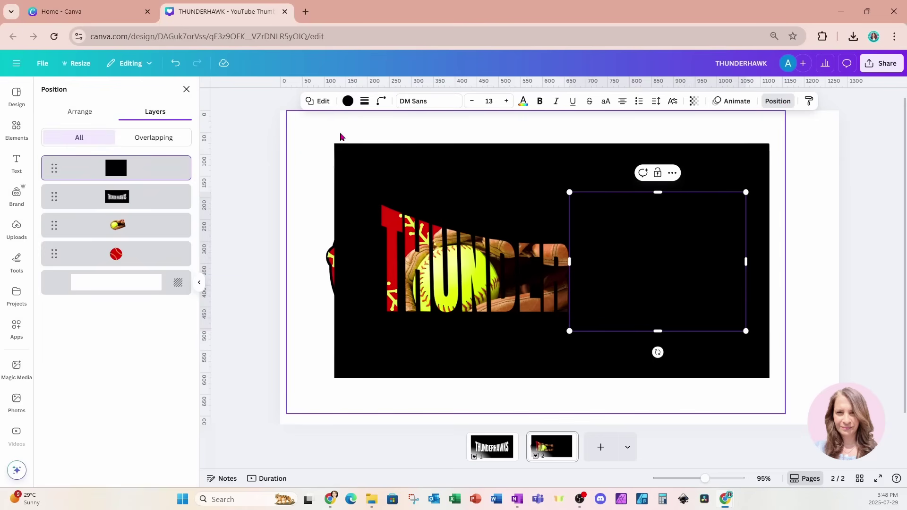
pyautogui.moveTo(144, 172); pyautogui.dragTo(146, 214)
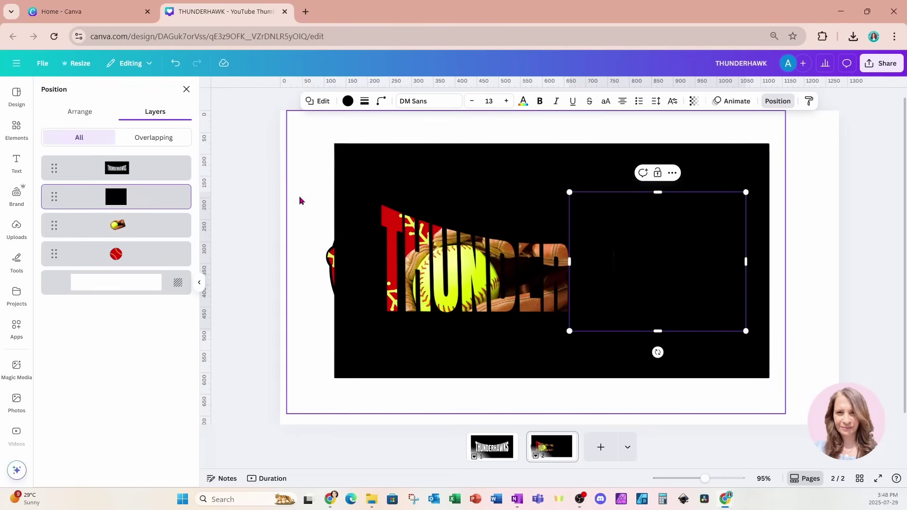
# - Select the title, glove, softball and rectangle layers, enlarge them together and shift them slightly left
pyautogui.click(261, 204)
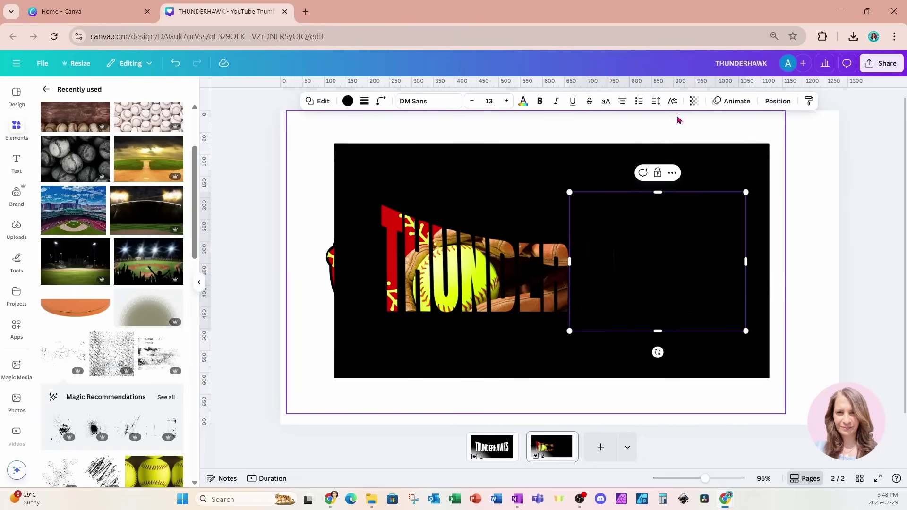
pyautogui.click(774, 102)
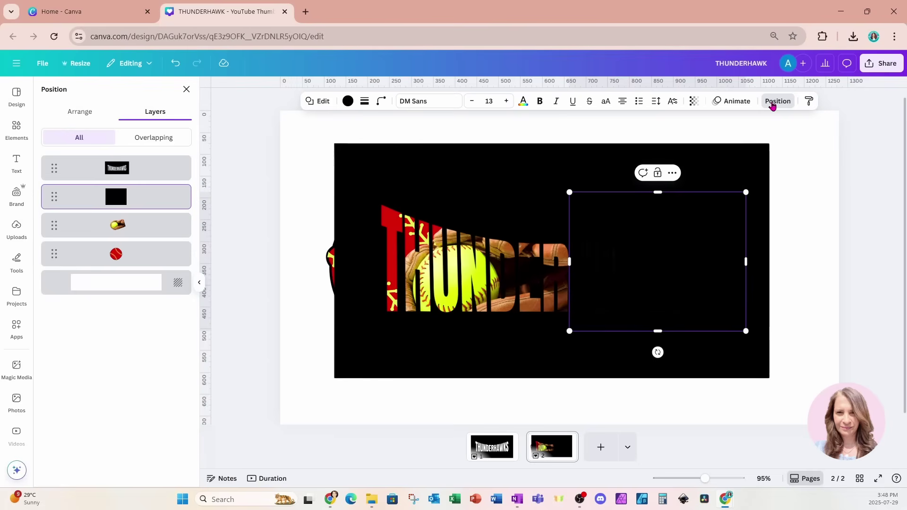
pyautogui.click(149, 171)
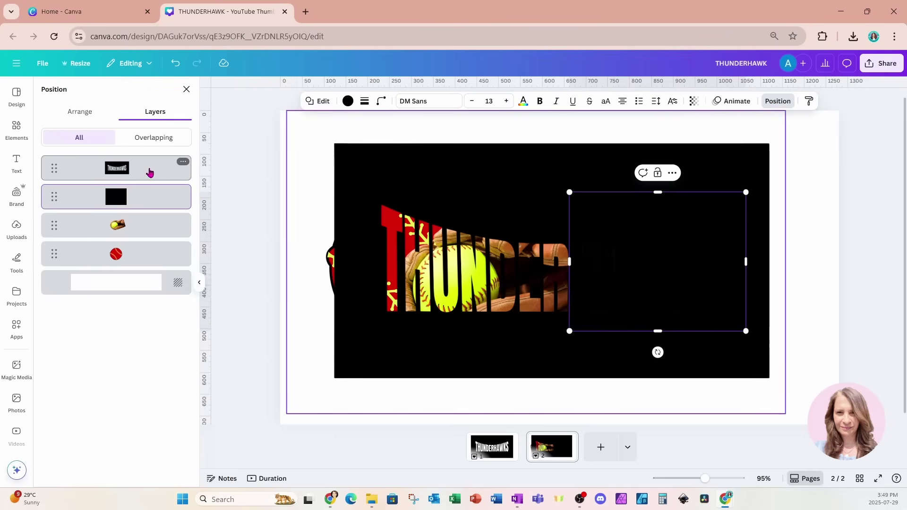
pyautogui.keyDown('shift'); pyautogui.click(149, 254); pyautogui.keyUp('shift')
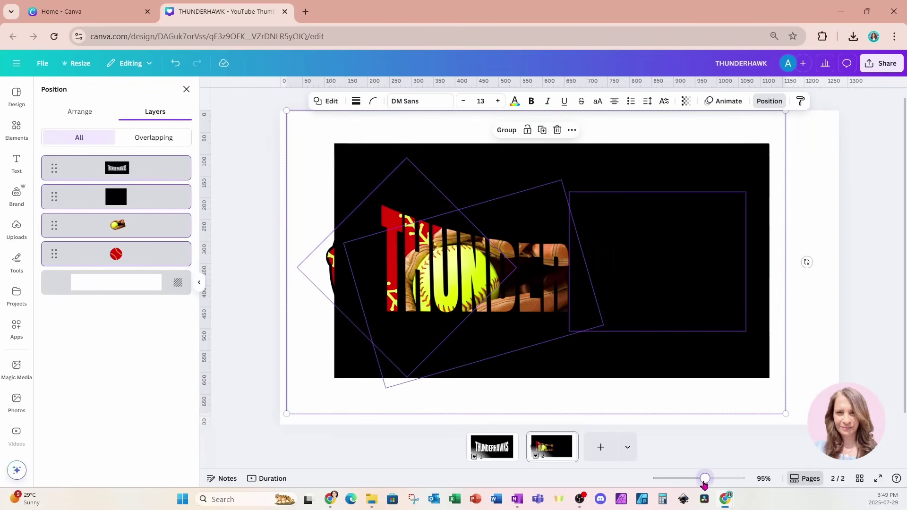
pyautogui.moveTo(704, 479); pyautogui.dragTo(697, 479)
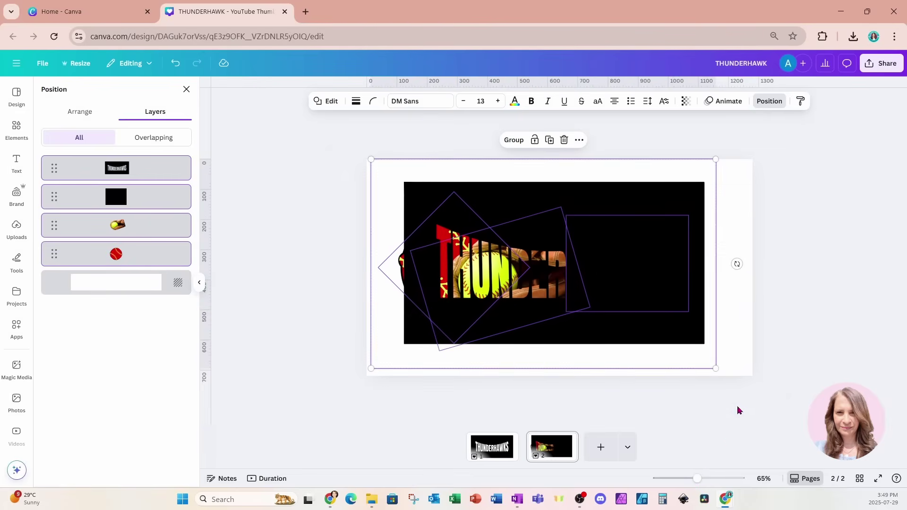
pyautogui.moveTo(718, 370); pyautogui.dragTo(772, 404)
pyautogui.moveTo(373, 162); pyautogui.dragTo(315, 147)
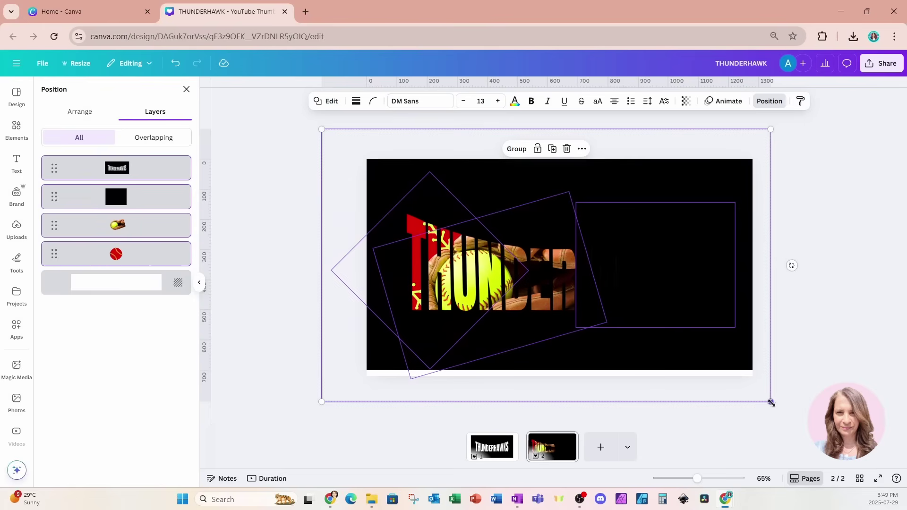
pyautogui.moveTo(771, 401); pyautogui.dragTo(783, 411)
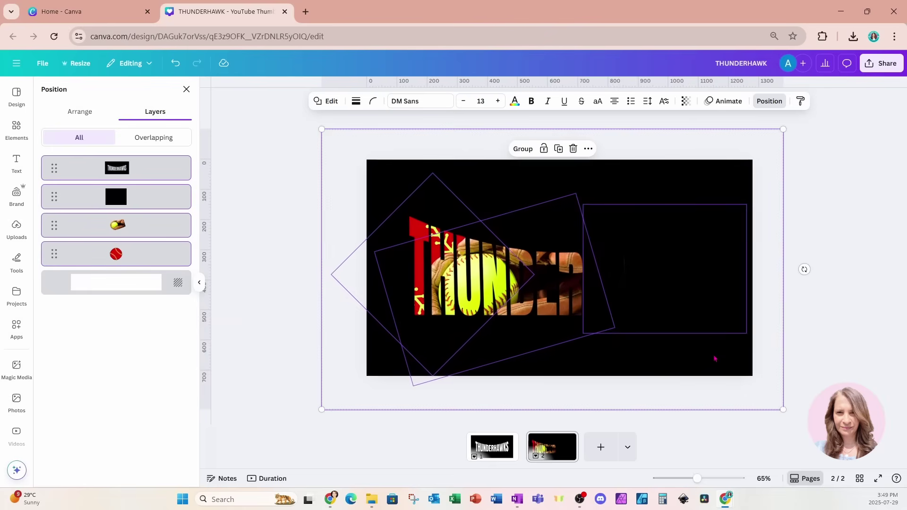
pyautogui.moveTo(714, 359); pyautogui.dragTo(697, 355)
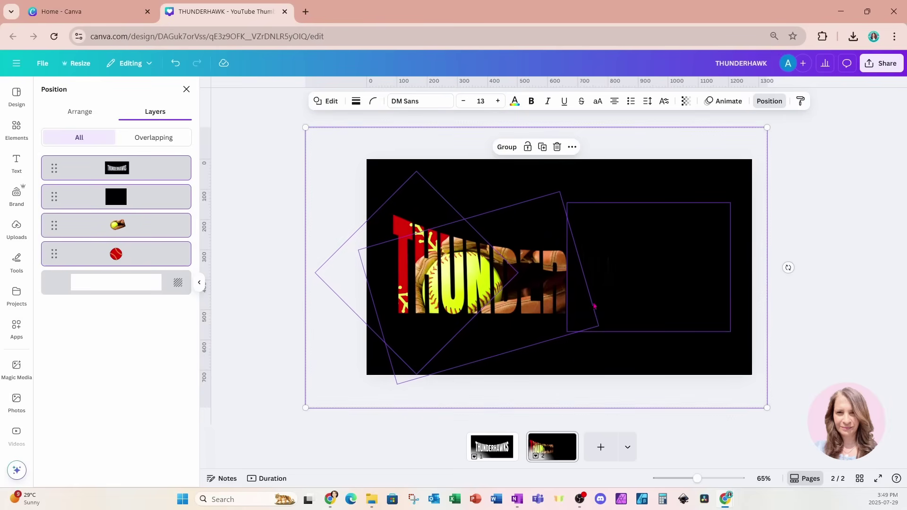
# - Apply a Custom Duotone effect to the THUNDERHAWKS image
pyautogui.click(122, 174)
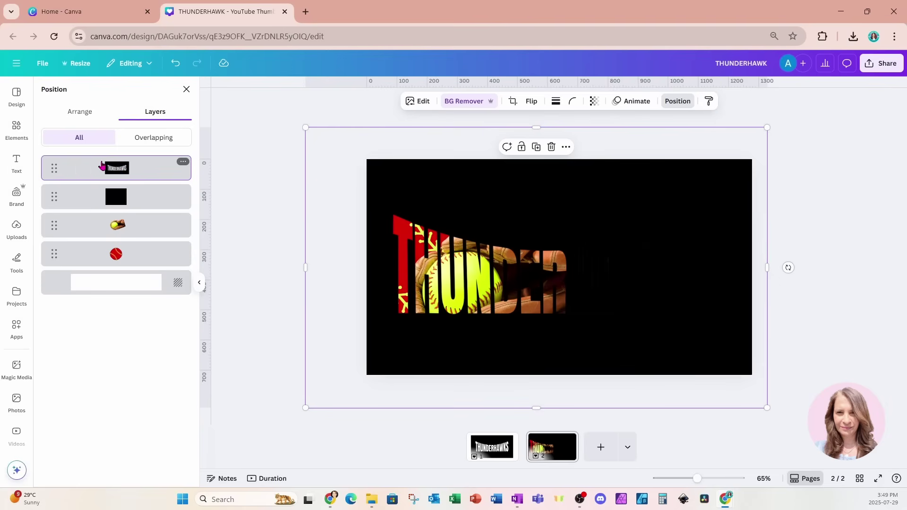
pyautogui.click(421, 105)
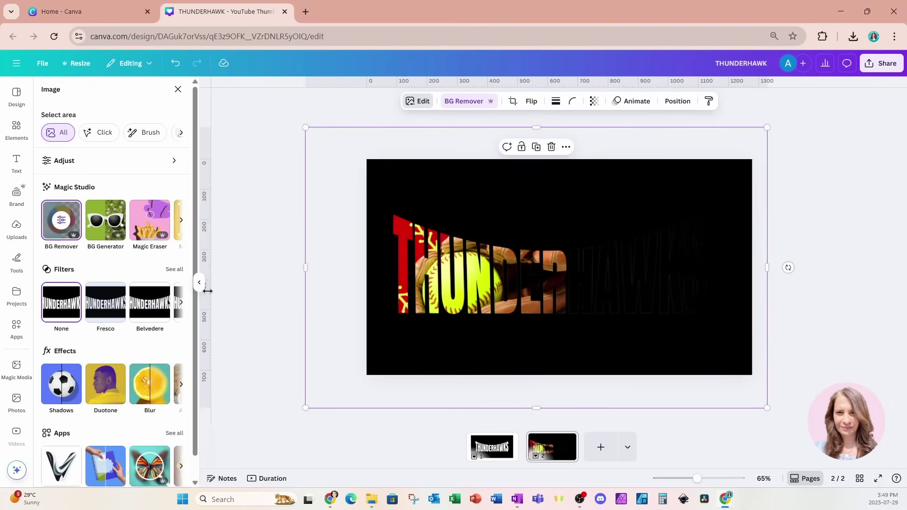
pyautogui.click(114, 391)
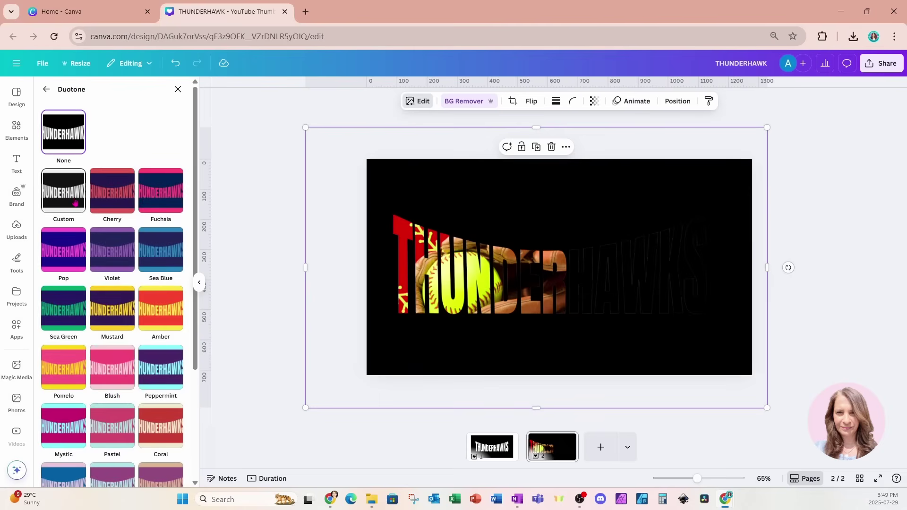
pyautogui.click(75, 202)
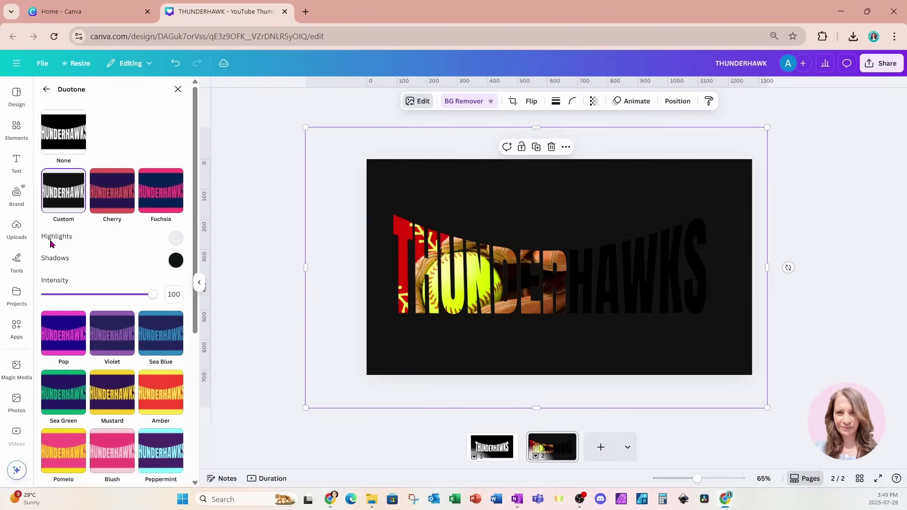
# - Set the duotone highlights to white and lighten the shadows so the background turns white
pyautogui.click(176, 238)
pyautogui.moveTo(177, 266); pyautogui.dragTo(176, 260)
pyautogui.click(147, 253)
pyautogui.click(176, 260)
pyautogui.moveTo(178, 326); pyautogui.dragTo(163, 284)
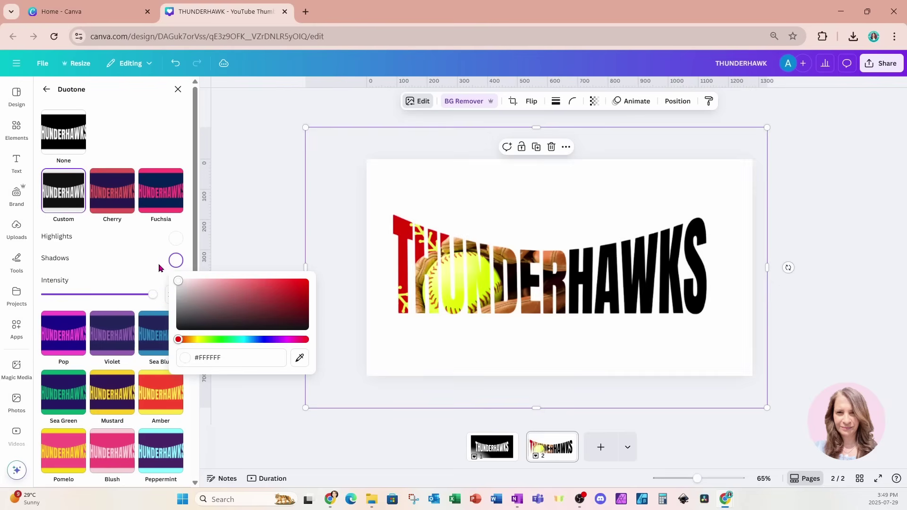
pyautogui.click(140, 235)
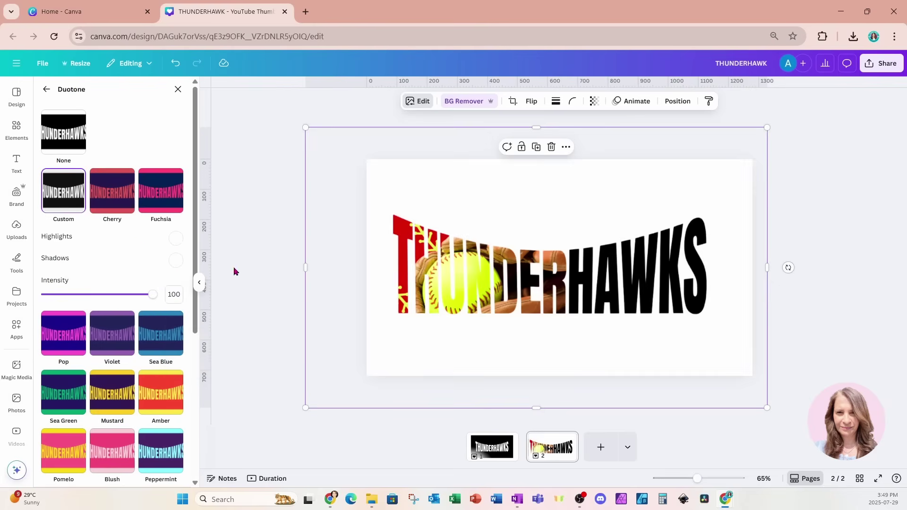
pyautogui.moveTo(696, 478); pyautogui.dragTo(710, 478)
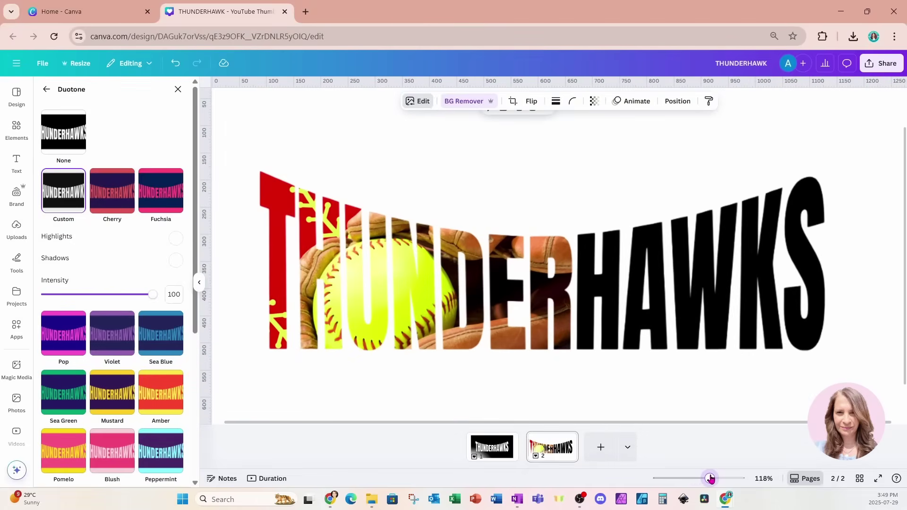
# - Add the grunge crack texture from Recently used, check its Info, and place it over HAWKS
pyautogui.click(417, 440)
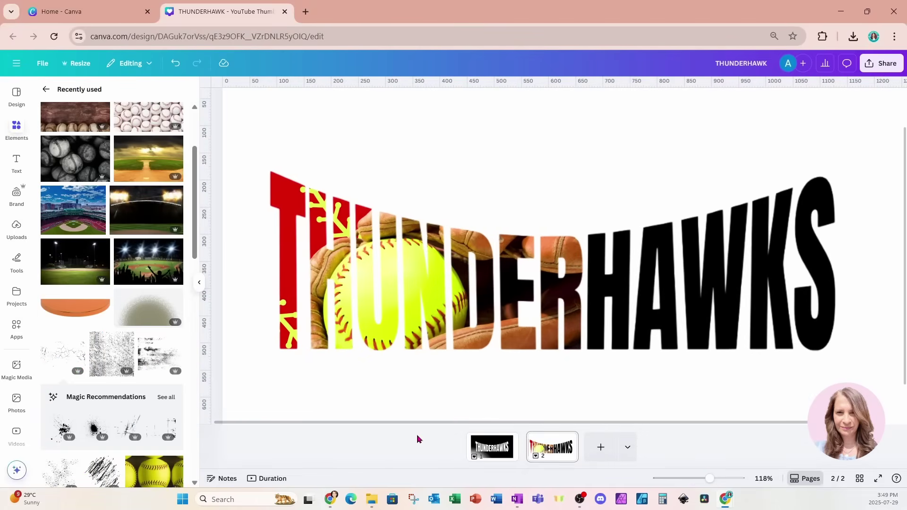
pyautogui.click(19, 131)
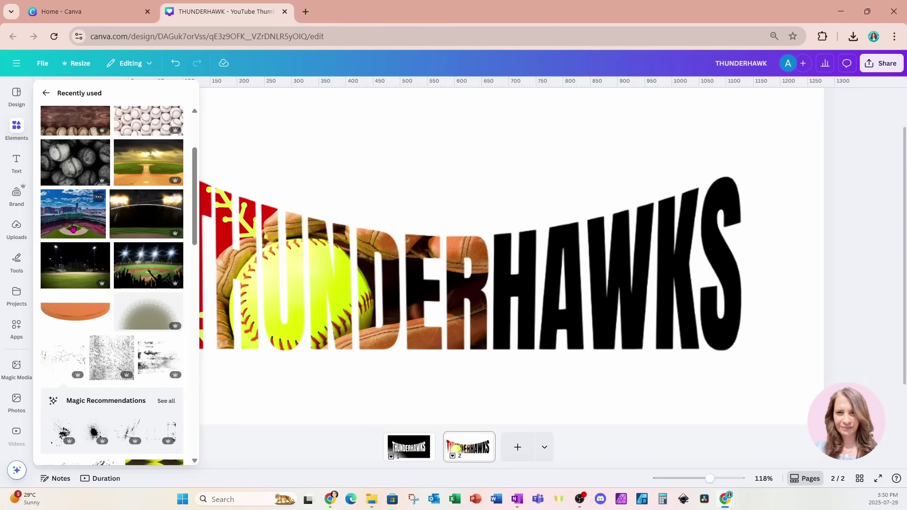
pyautogui.click(50, 359)
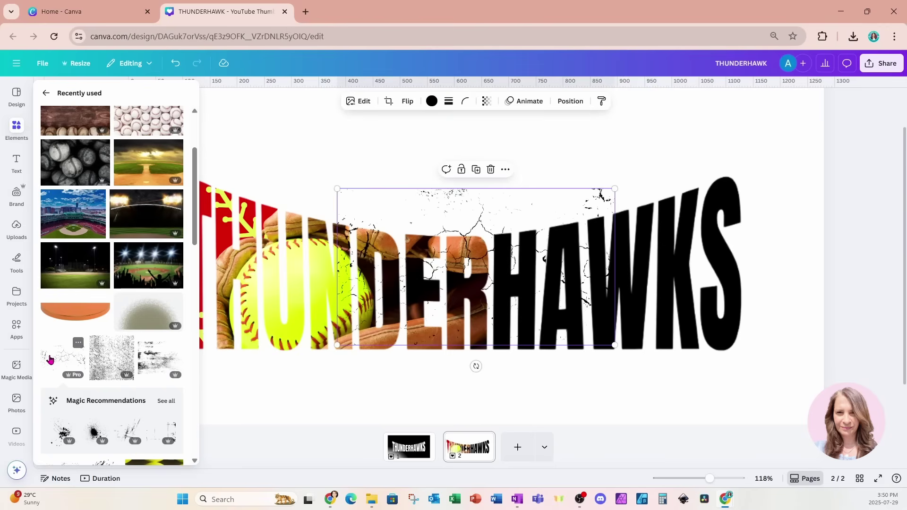
pyautogui.moveTo(496, 220); pyautogui.dragTo(614, 167)
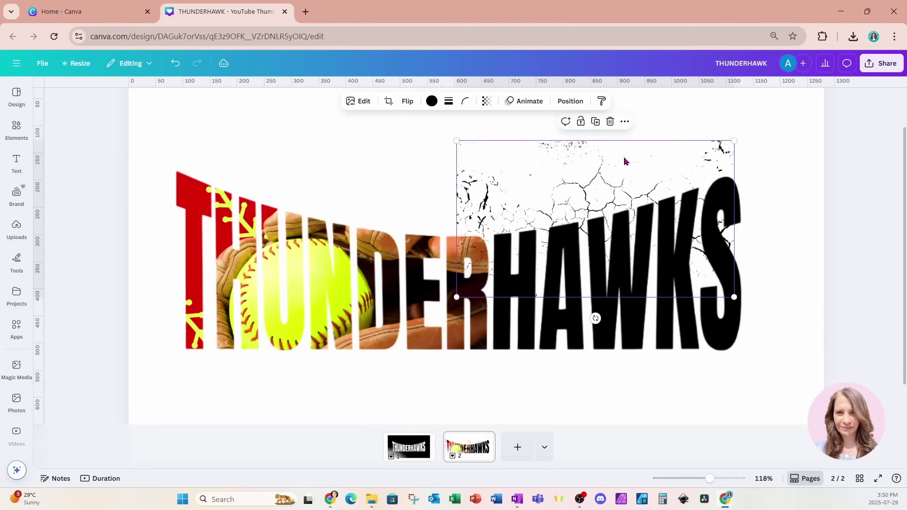
pyautogui.click(624, 121)
pyautogui.click(645, 389)
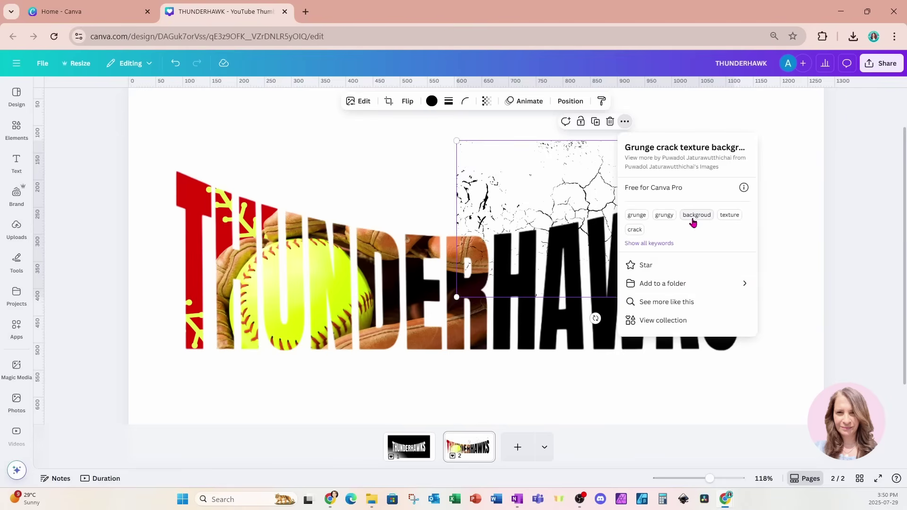
pyautogui.click(766, 108)
pyautogui.moveTo(613, 179); pyautogui.dragTo(642, 227)
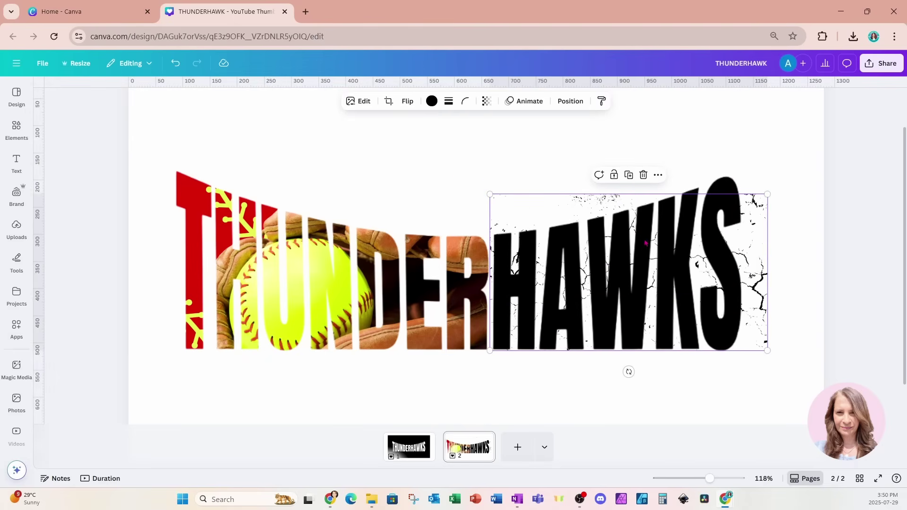
# - Duplicate the crack texture over THUNDER, tilting it about 11° and enlarging it to about 556 × 314
pyautogui.click(628, 175)
pyautogui.moveTo(663, 268); pyautogui.dragTo(359, 256)
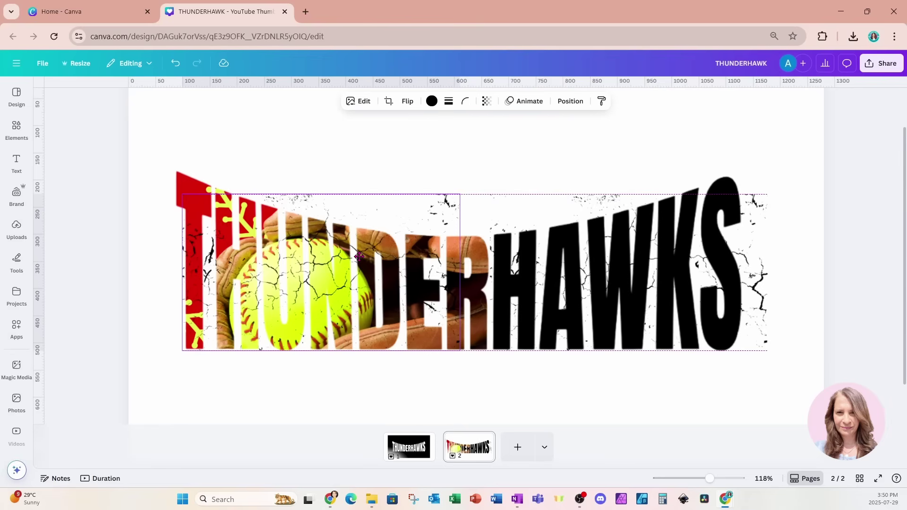
pyautogui.moveTo(359, 256); pyautogui.dragTo(359, 256)
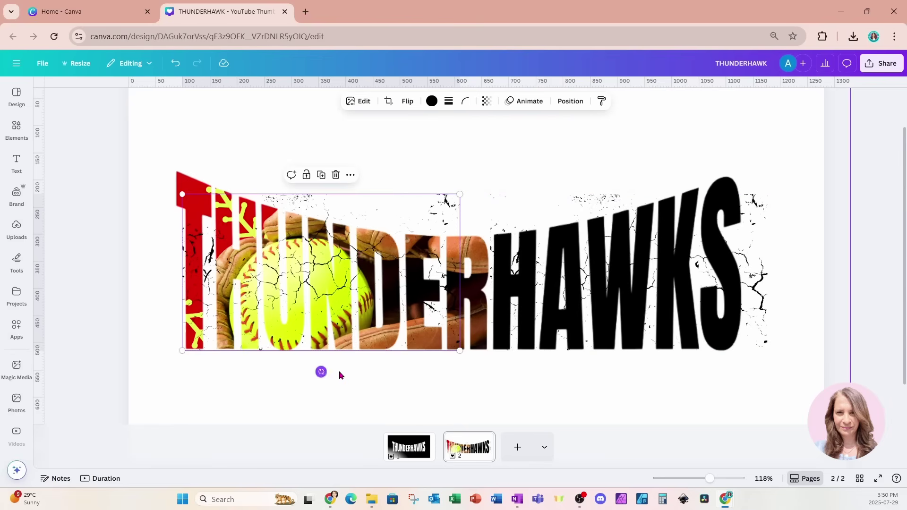
pyautogui.moveTo(321, 372); pyautogui.dragTo(301, 371)
pyautogui.moveTo(387, 343)
pyautogui.mouseDown()
pyautogui.moveTo(372, 328)
pyautogui.moveTo(371, 344)
pyautogui.mouseUp()
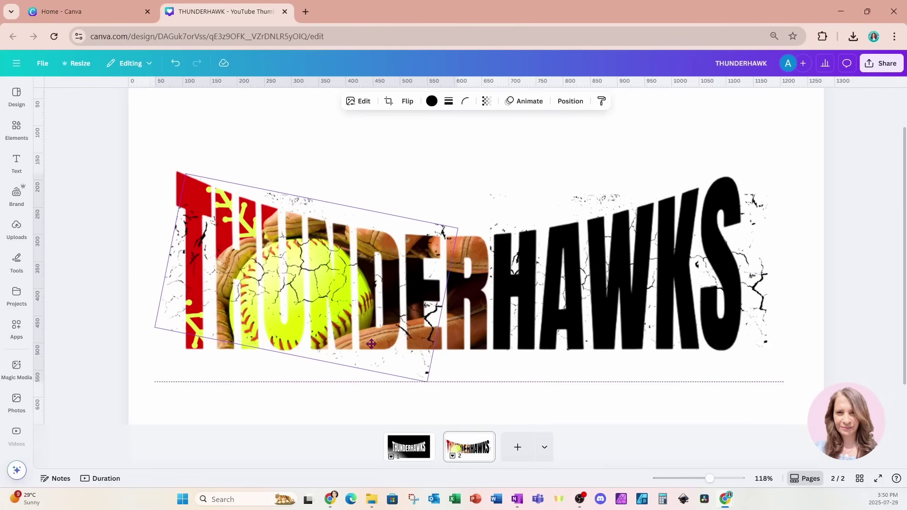
pyautogui.moveTo(371, 343); pyautogui.dragTo(371, 344)
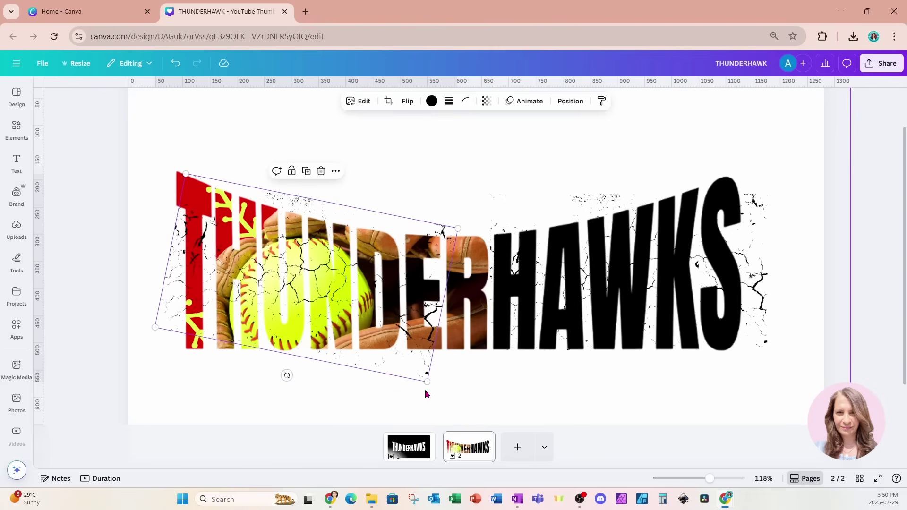
pyautogui.moveTo(428, 383); pyautogui.dragTo(450, 399)
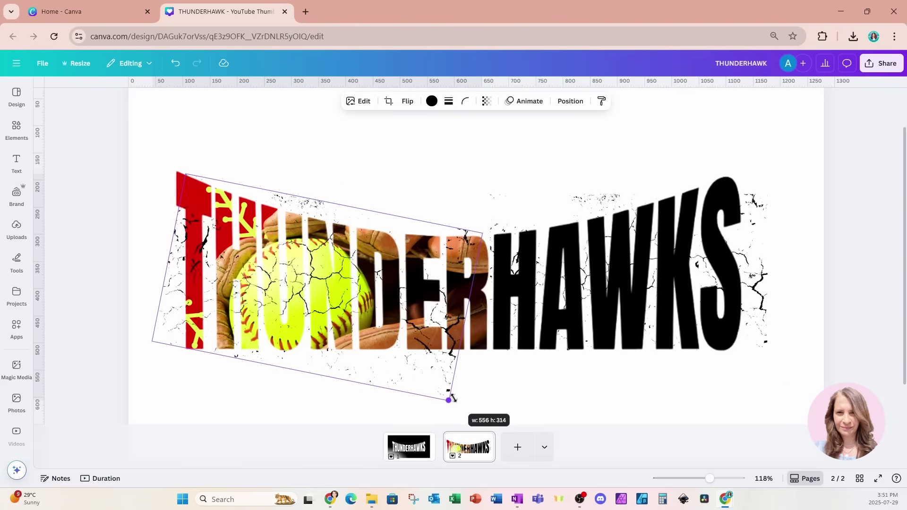
pyautogui.moveTo(449, 399); pyautogui.dragTo(450, 399)
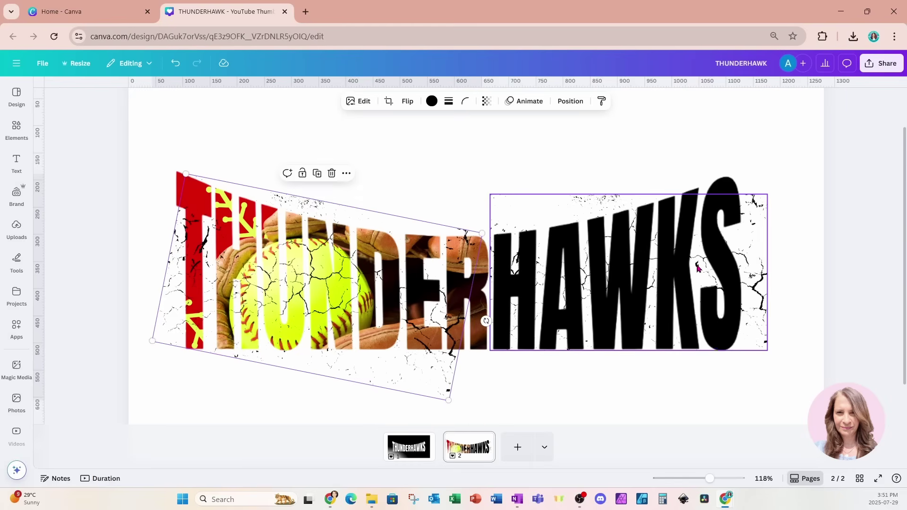
# - Rotate the HAWKS crack texture to -29° and recolour it yellow-green
pyautogui.click(697, 268)
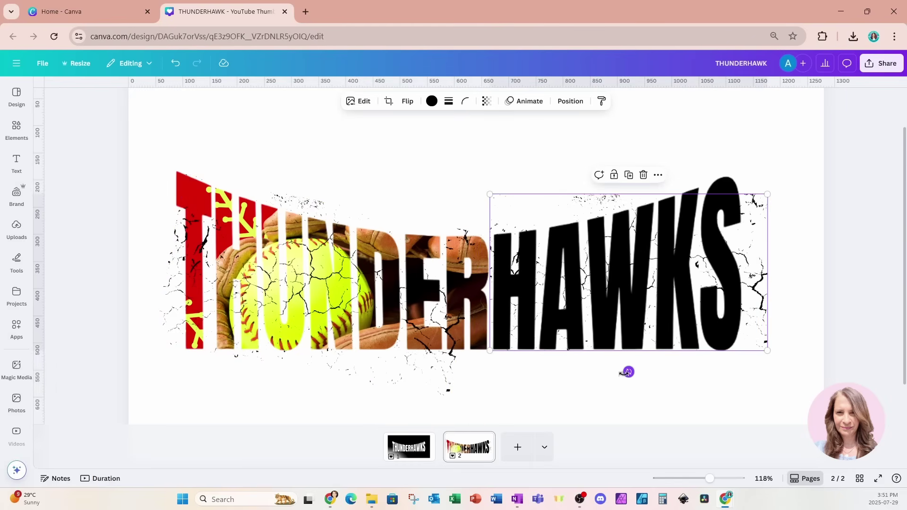
pyautogui.moveTo(627, 372); pyautogui.dragTo(666, 351)
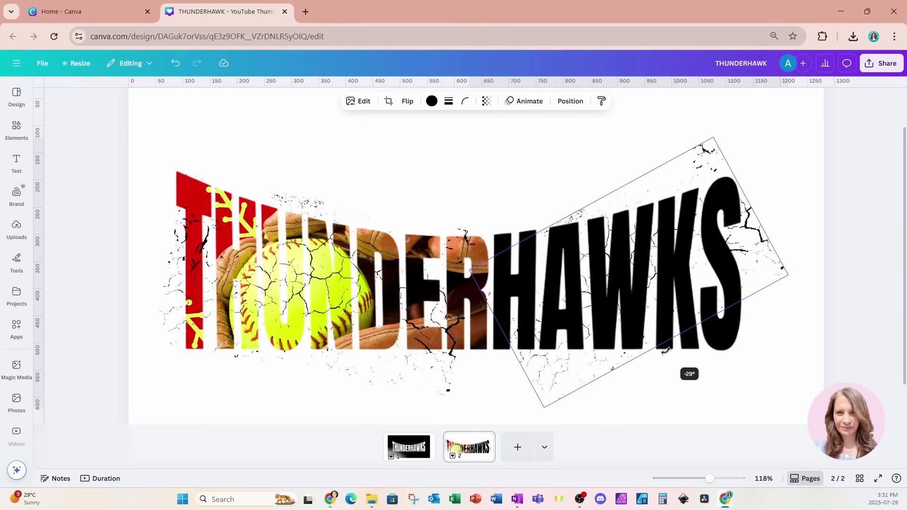
pyautogui.moveTo(666, 350); pyautogui.dragTo(666, 351)
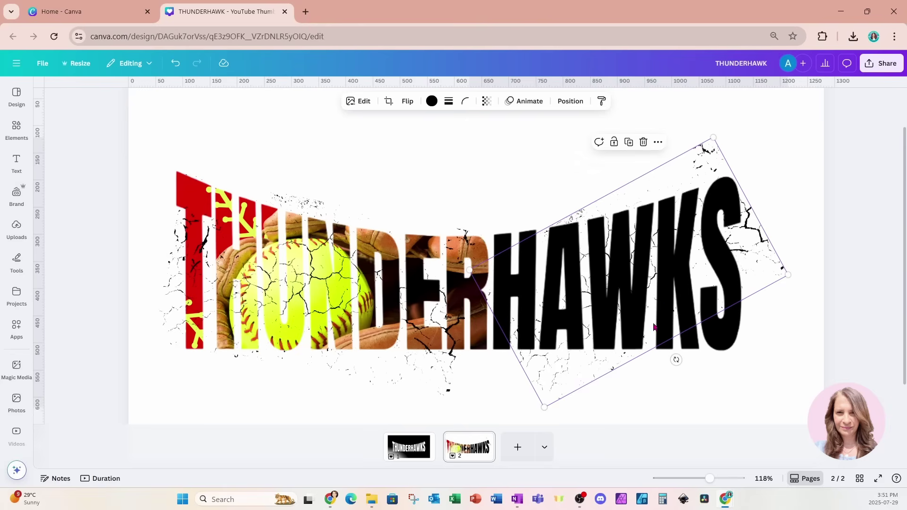
pyautogui.click(431, 101)
pyautogui.click(116, 164)
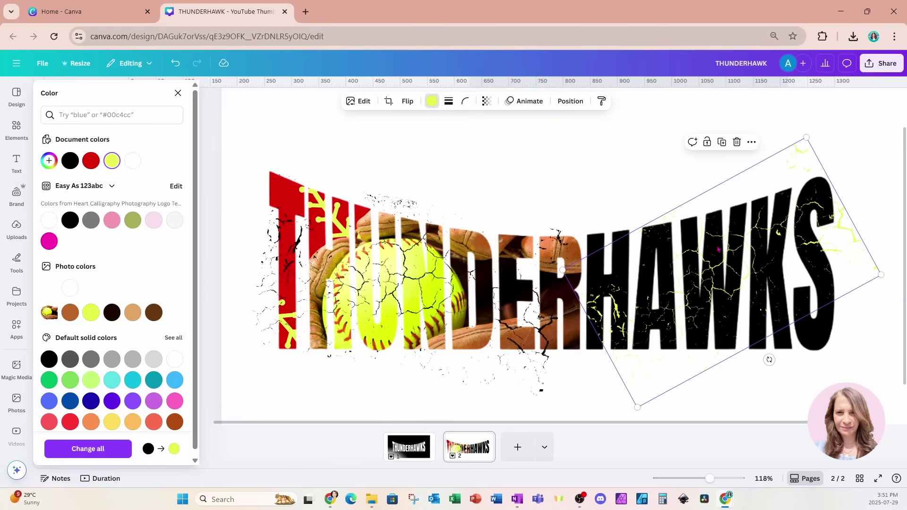
# - Give the HAWKS texture an Outline shadow of size 2 in yellow #FFF500
pyautogui.click(352, 107)
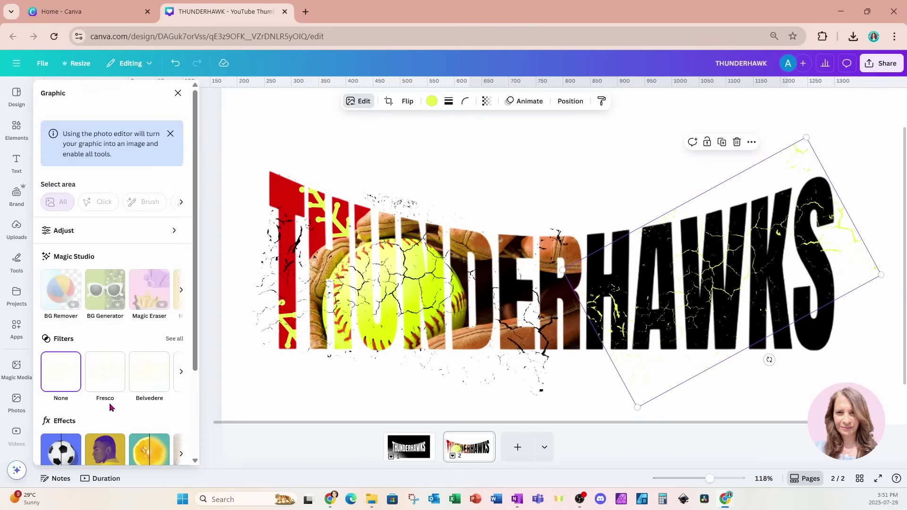
pyautogui.scroll(-3, 106, 404)
pyautogui.click(61, 338)
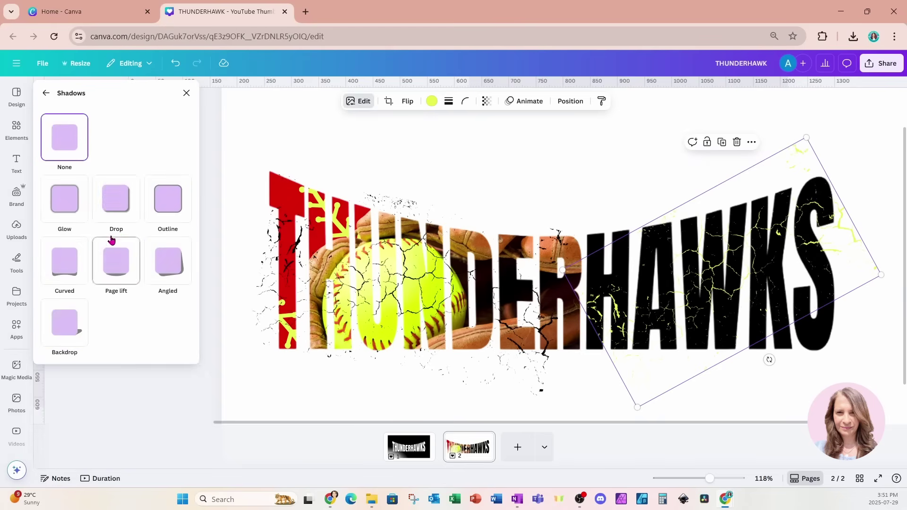
pyautogui.click(175, 204)
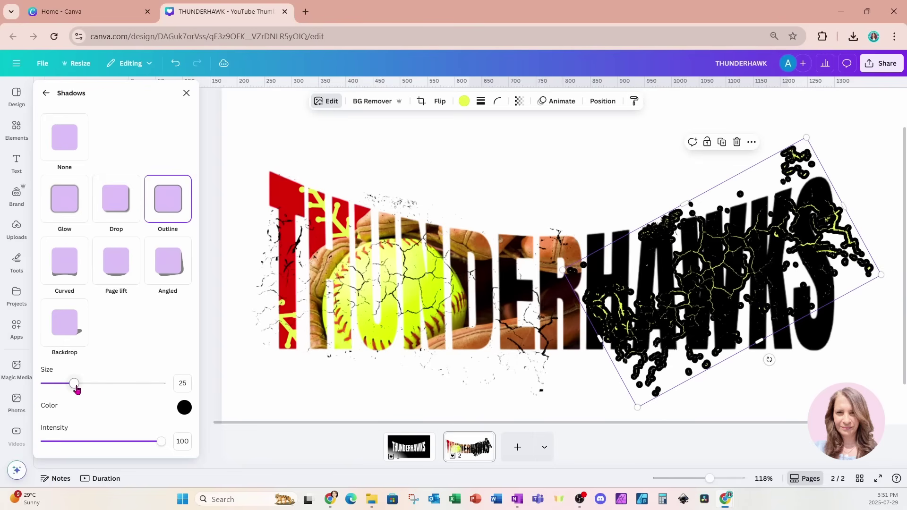
pyautogui.moveTo(76, 385); pyautogui.dragTo(49, 387)
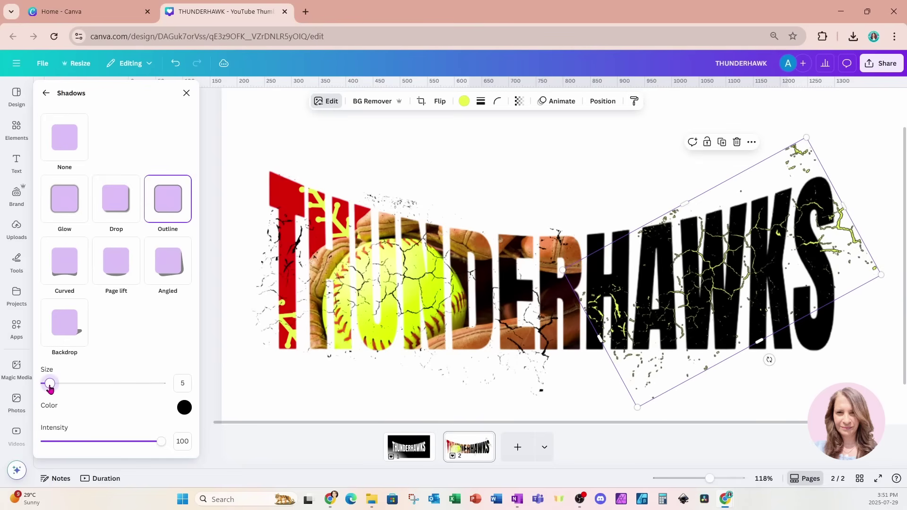
pyautogui.click(185, 408)
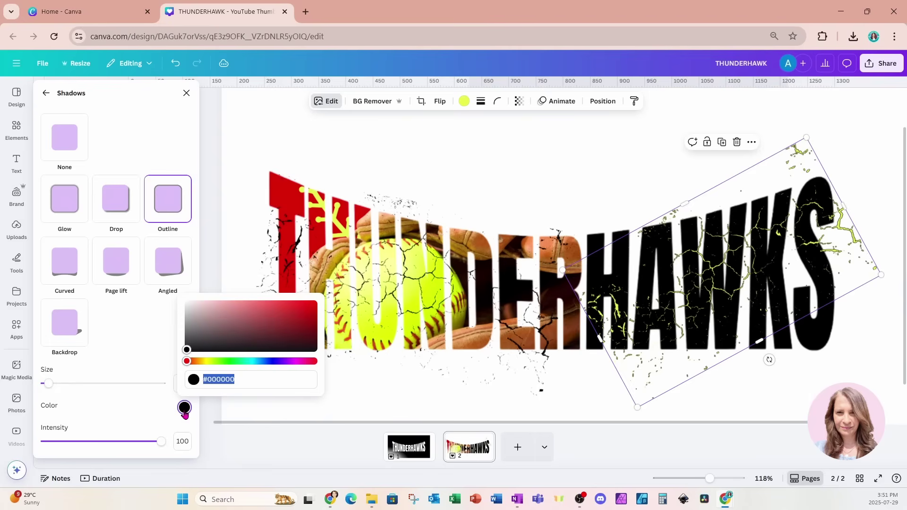
pyautogui.click(192, 363)
pyautogui.moveTo(193, 364); pyautogui.dragTo(338, 302)
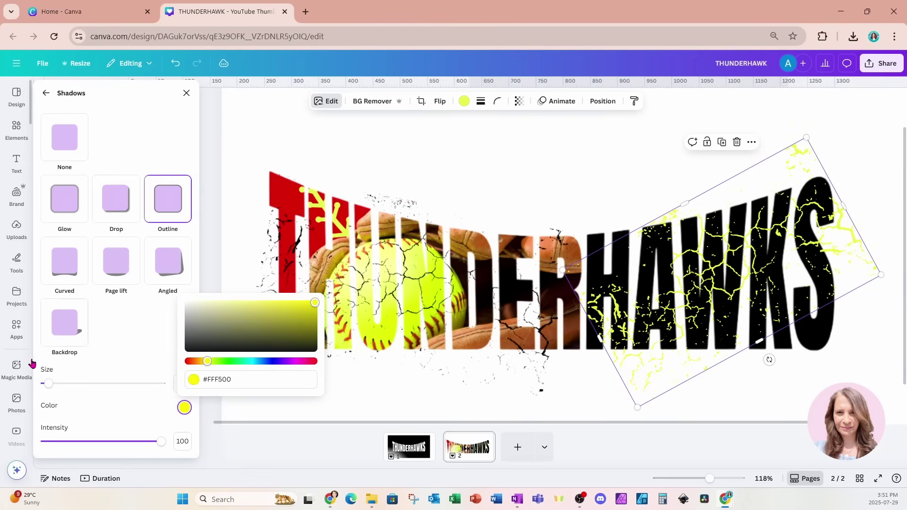
pyautogui.click(49, 385)
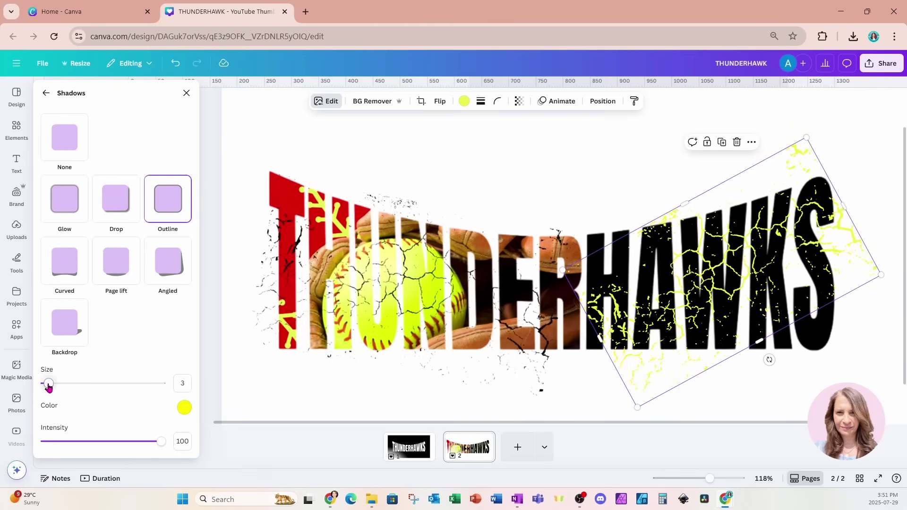
pyautogui.moveTo(49, 385); pyautogui.dragTo(48, 386)
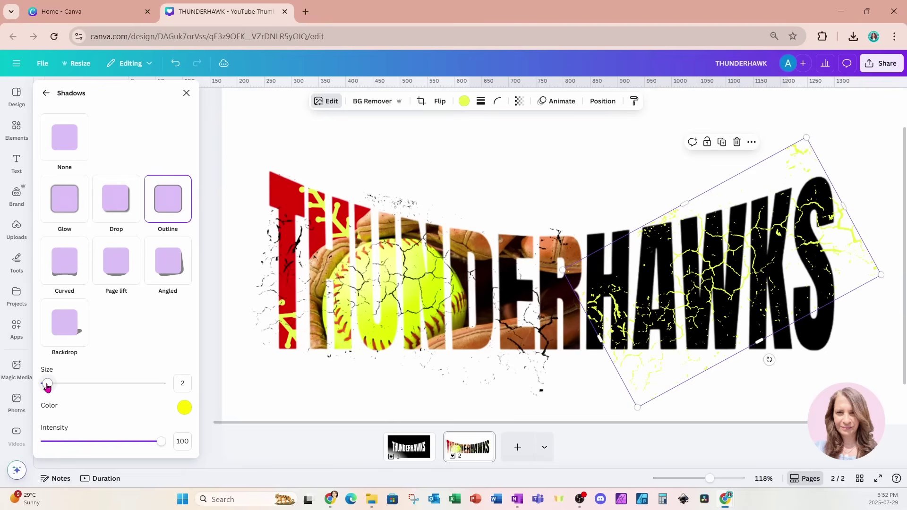
pyautogui.click(536, 152)
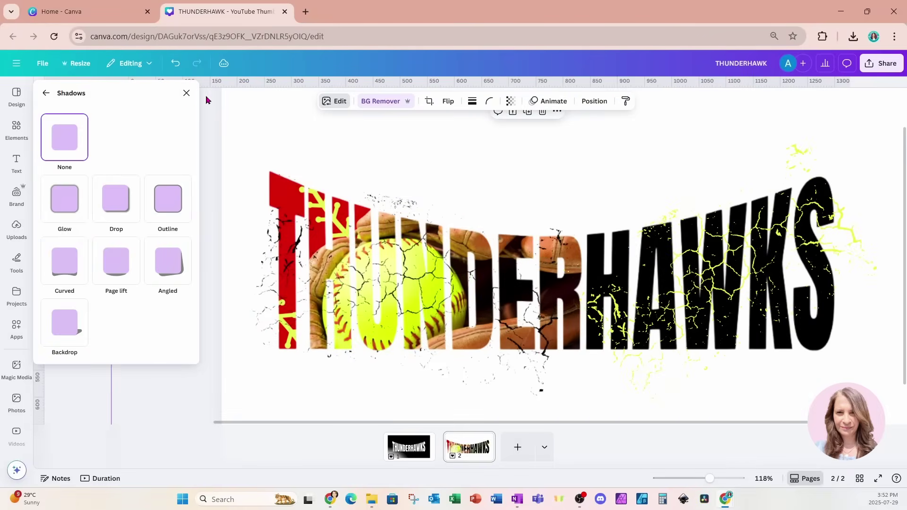
# - In page 2's Layers list, drag both crack texture layers below the white THUNDERHAWKS lettering
pyautogui.click(186, 93)
pyautogui.click(280, 250)
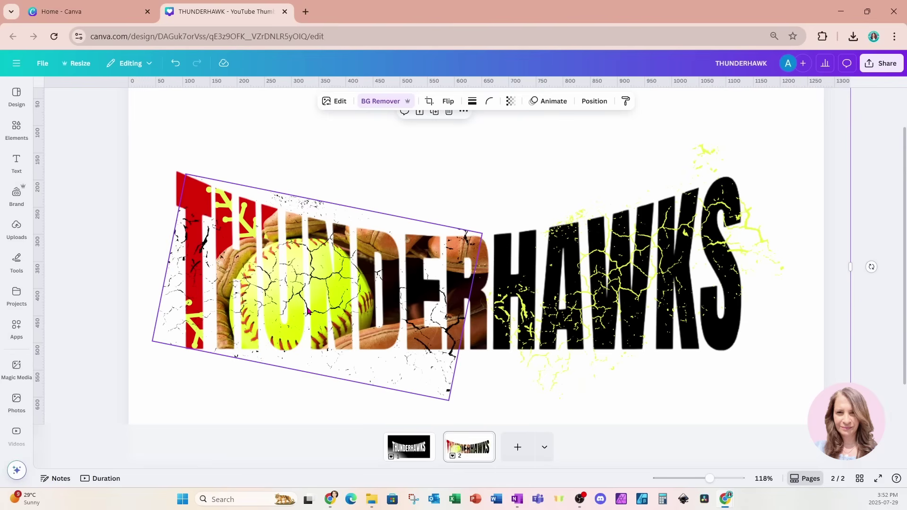
pyautogui.click(592, 101)
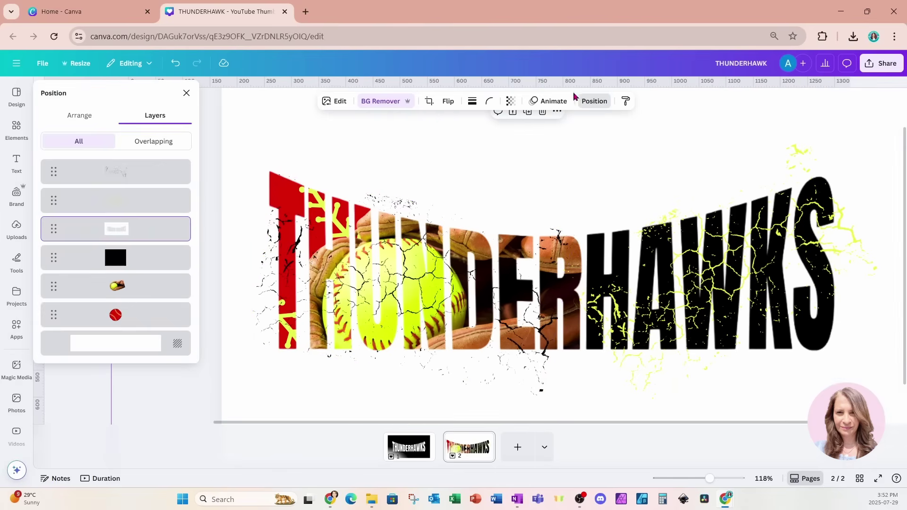
pyautogui.click(148, 170)
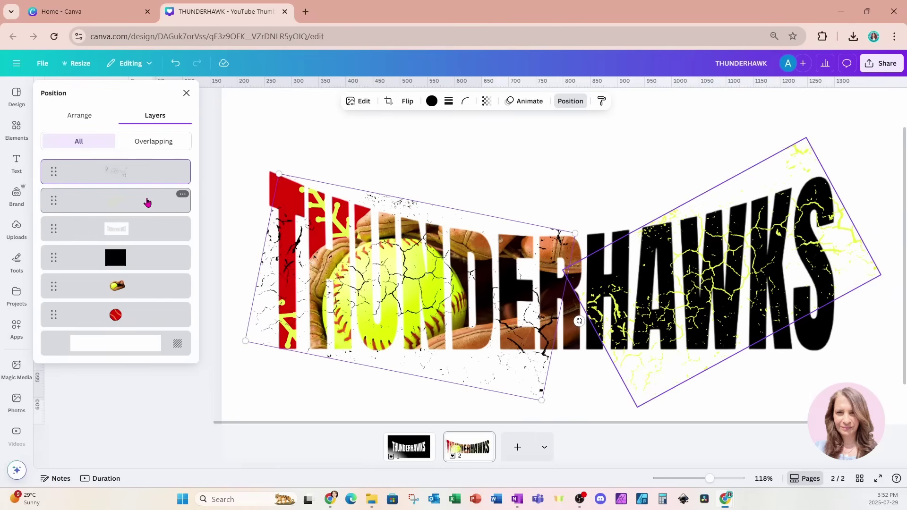
pyautogui.keyDown('shift'); pyautogui.click(147, 202); pyautogui.keyUp('shift')
pyautogui.moveTo(148, 202); pyautogui.dragTo(147, 249)
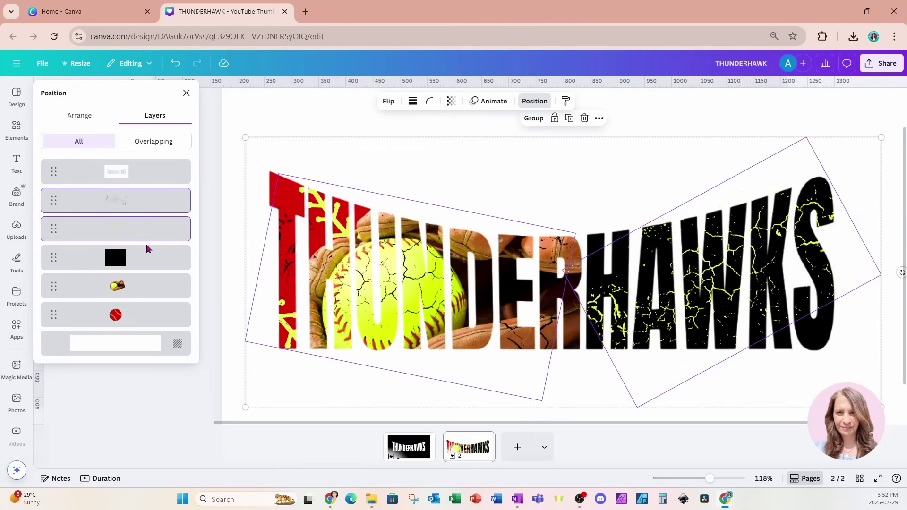
pyautogui.click(675, 113)
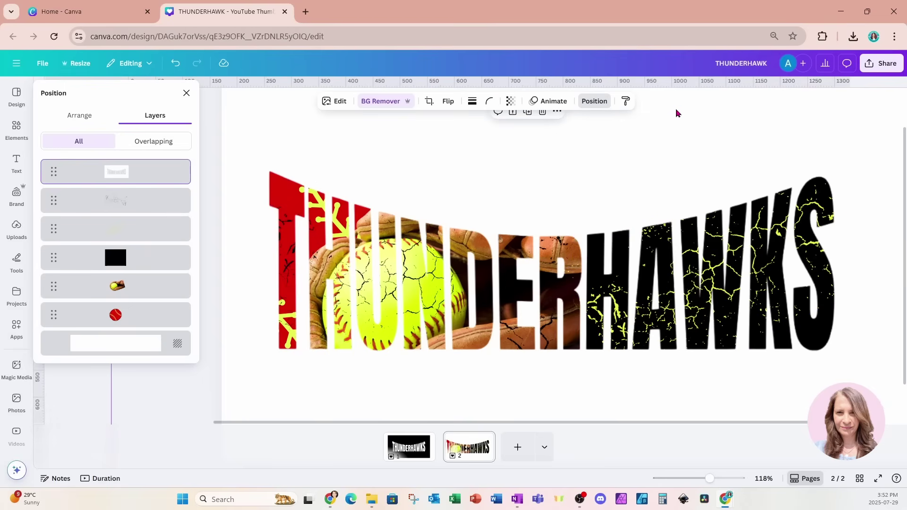
# - Download only the current page 2 as a PNG from the Share menu's Download options
pyautogui.click(881, 63)
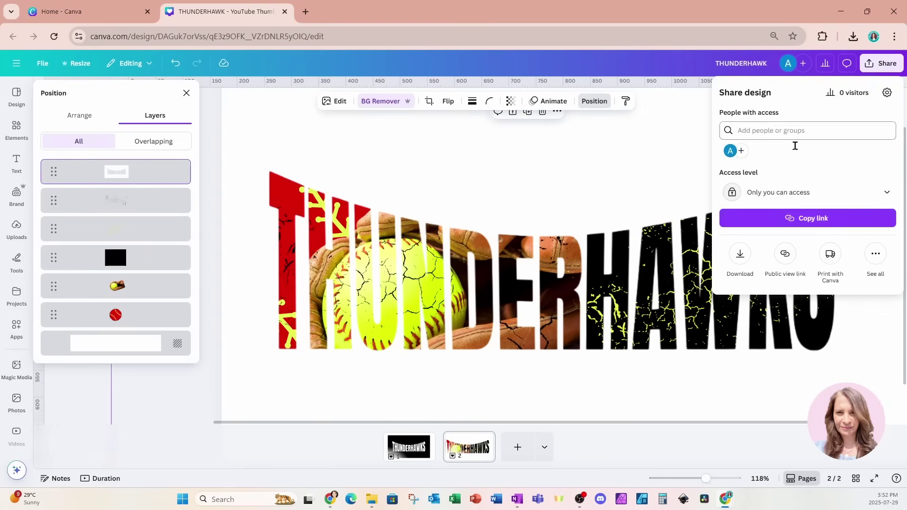
pyautogui.click(746, 255)
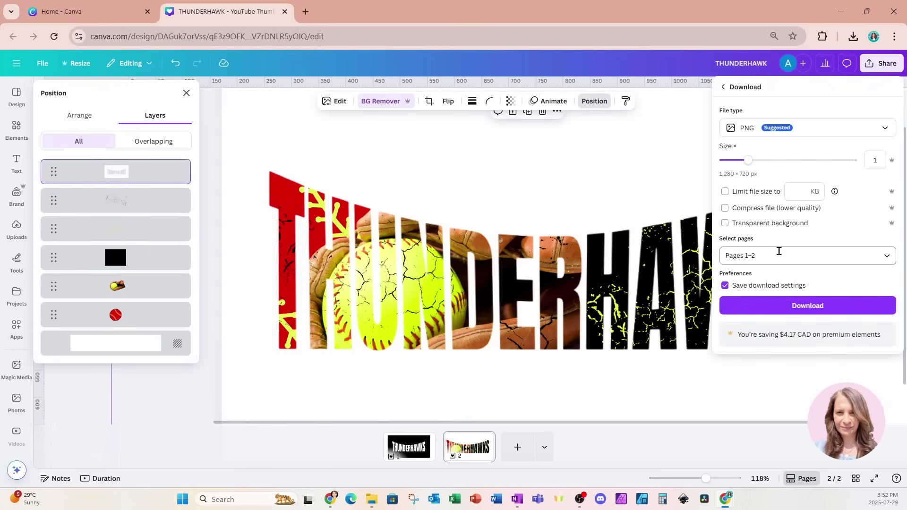
pyautogui.click(779, 250)
pyautogui.click(783, 302)
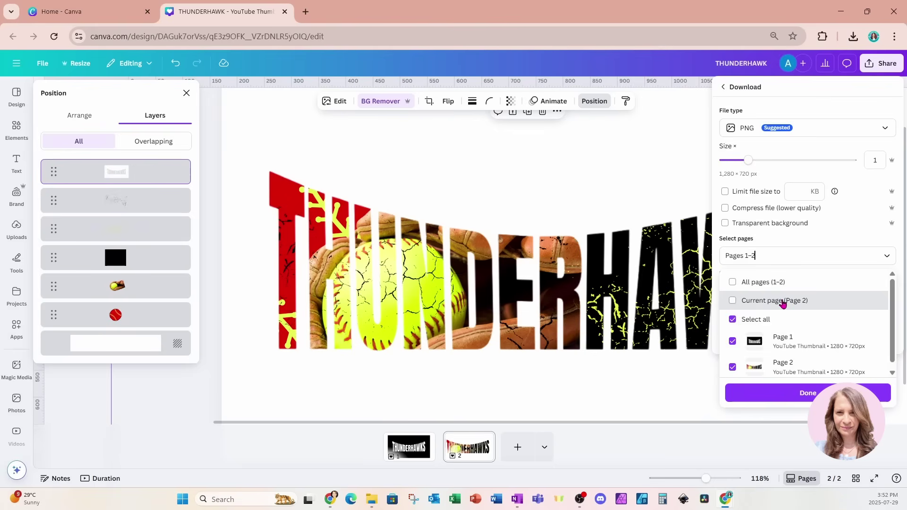
pyautogui.click(774, 393)
pyautogui.click(766, 308)
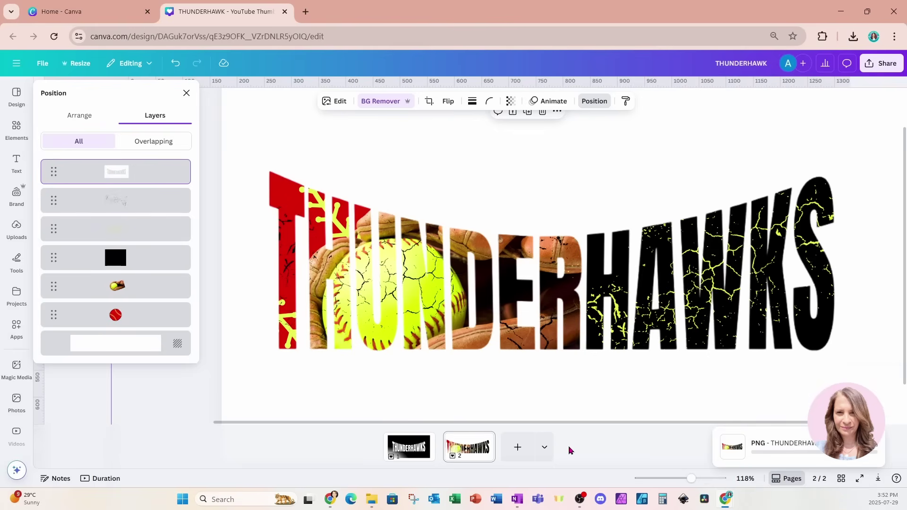
# - Add a blank page 3, zoom out to see it whole, and close the layers list
pyautogui.click(520, 449)
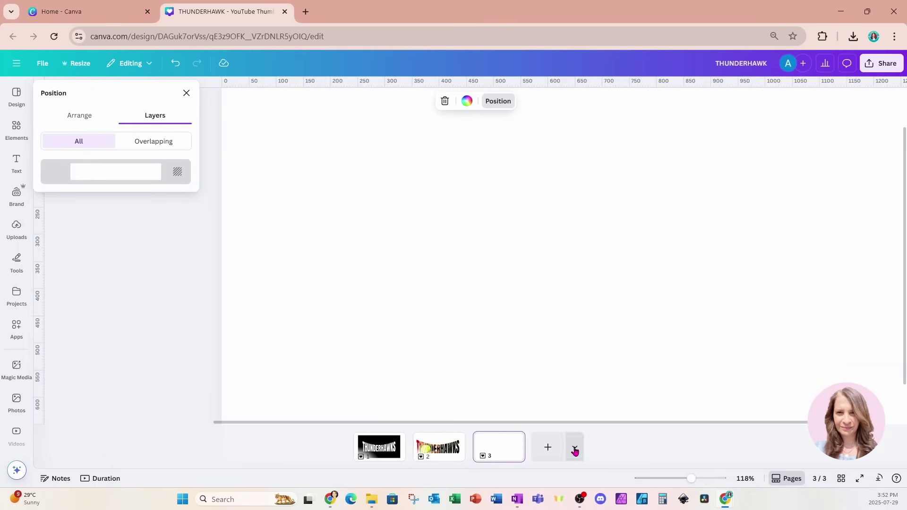
pyautogui.moveTo(686, 480); pyautogui.dragTo(683, 480)
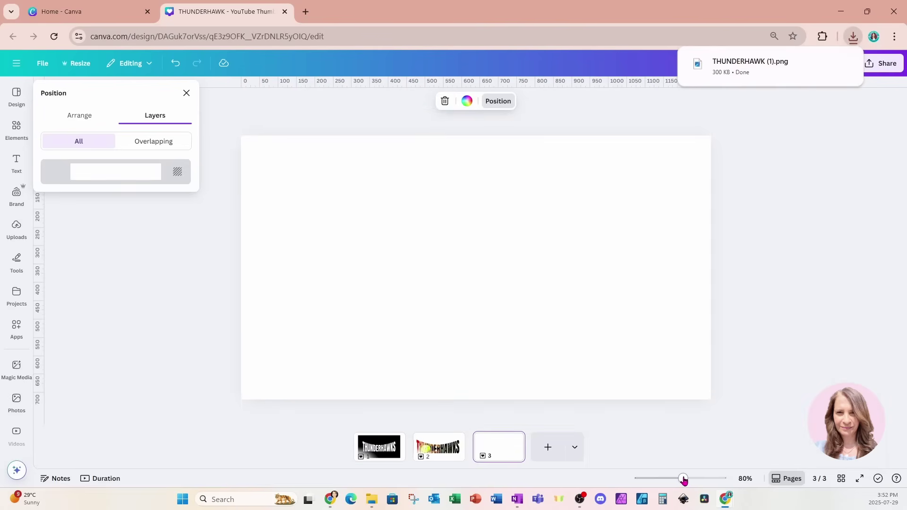
pyautogui.click(187, 93)
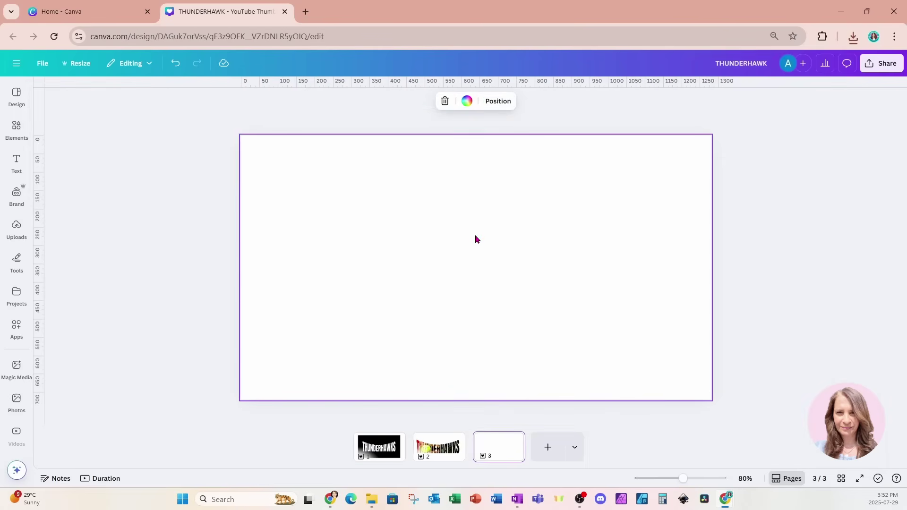
# - Place THUNDERHAWK (1).png on page 3, enlarge it across the page, and remove its background
pyautogui.click(853, 37)
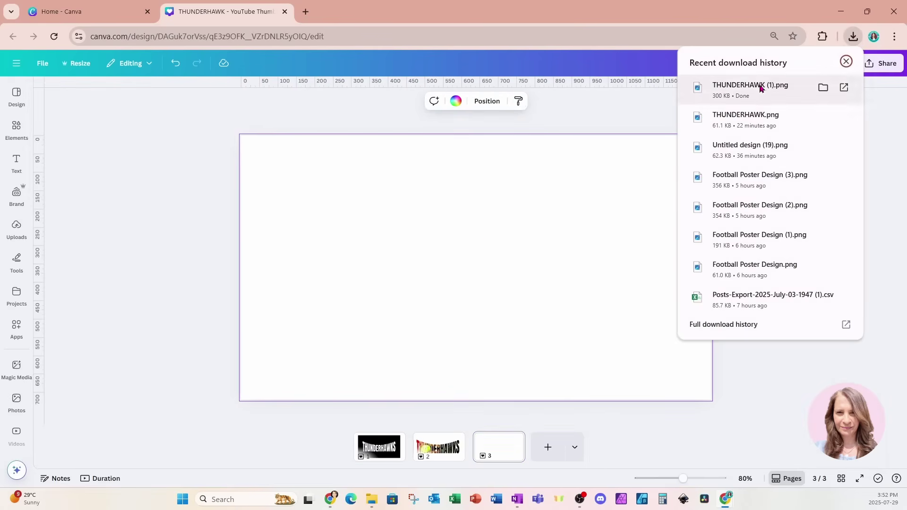
pyautogui.moveTo(760, 89); pyautogui.dragTo(423, 299)
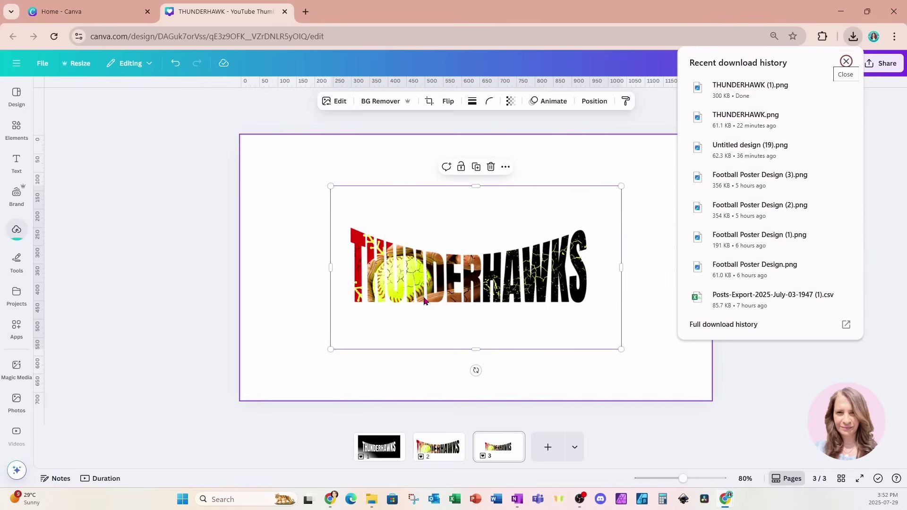
pyautogui.moveTo(621, 186); pyautogui.dragTo(692, 146)
pyautogui.moveTo(330, 349); pyautogui.dragTo(226, 425)
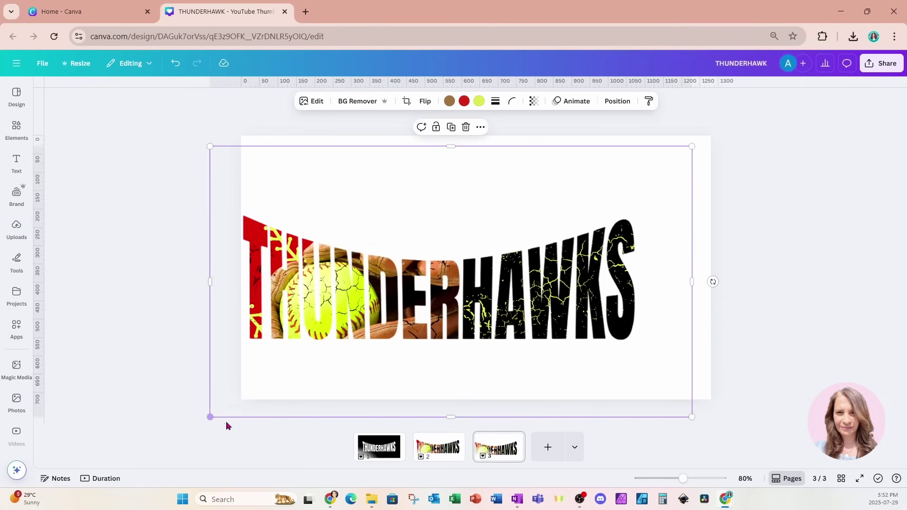
pyautogui.moveTo(415, 332); pyautogui.dragTo(447, 323)
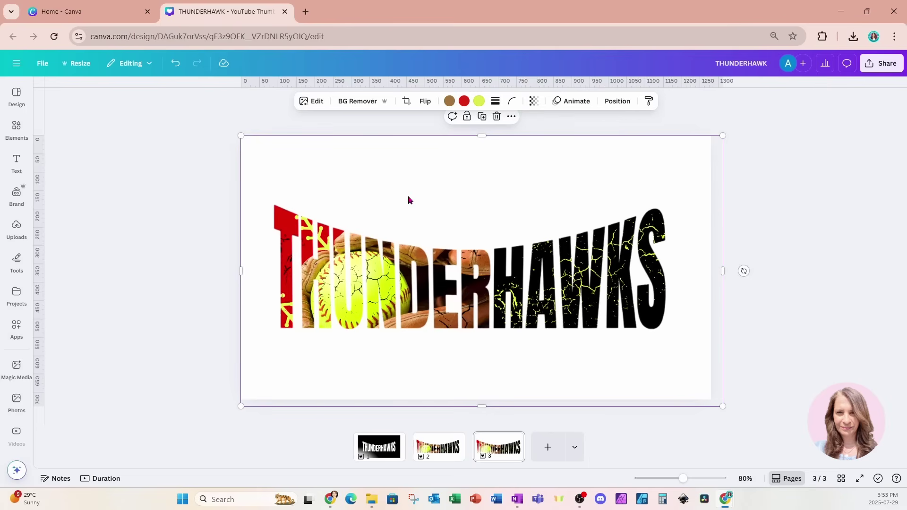
pyautogui.click(355, 102)
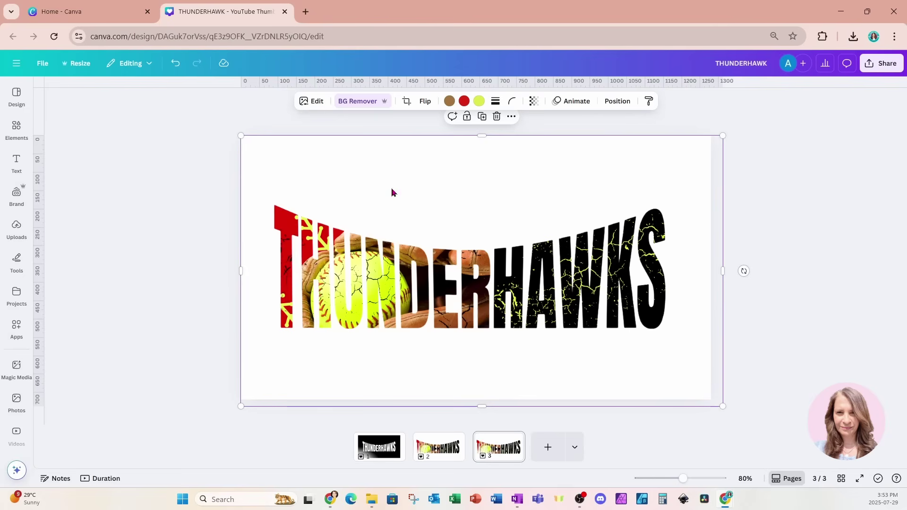
# - Add a Drop shadow to the THUNDERHAWKS image: blur 0, intensity 100, distance 10, angle 24
pyautogui.click(311, 103)
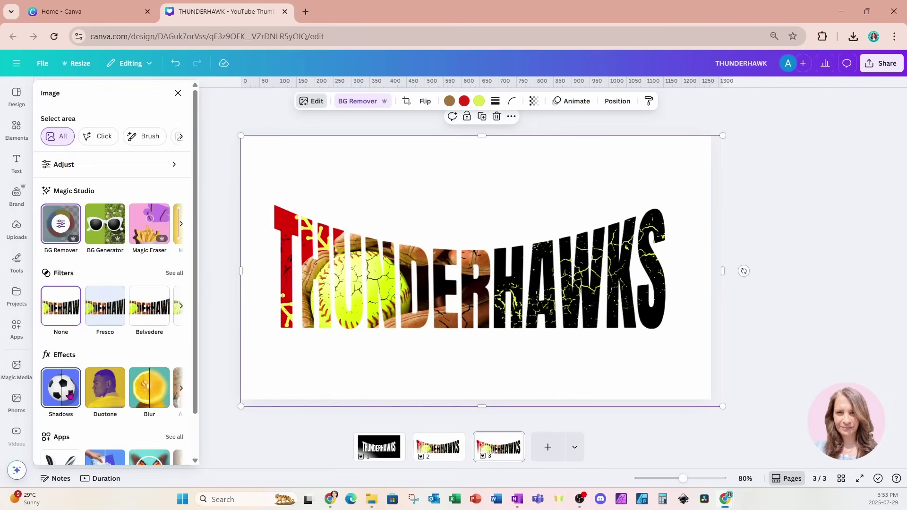
pyautogui.click(70, 395)
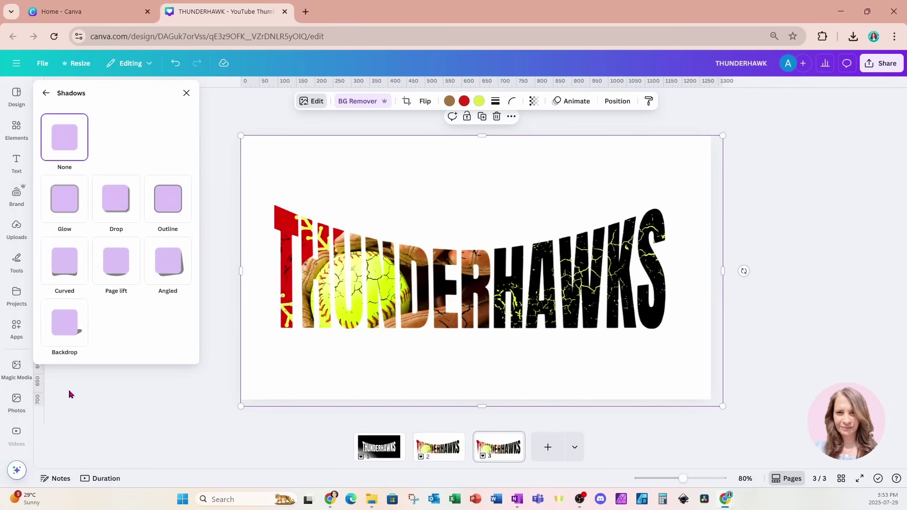
pyautogui.click(120, 207)
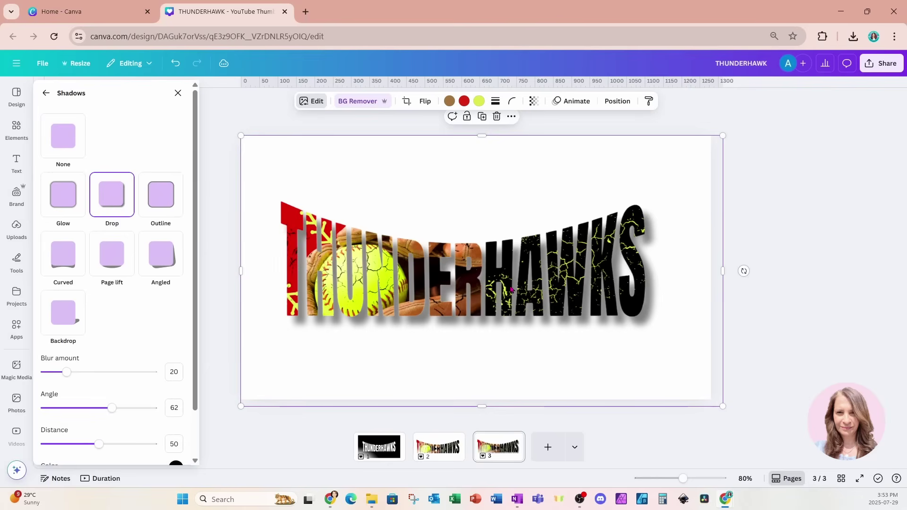
pyautogui.scroll(-2, 152, 335)
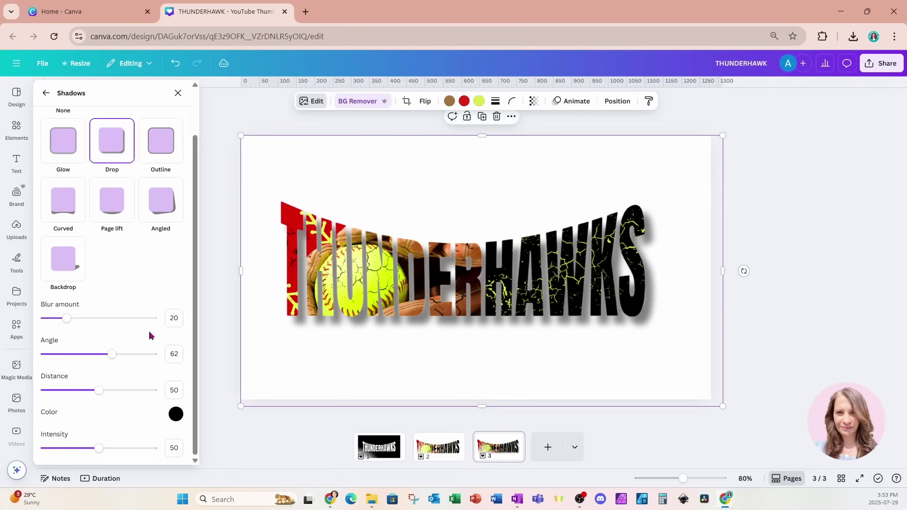
pyautogui.moveTo(66, 318); pyautogui.dragTo(36, 324)
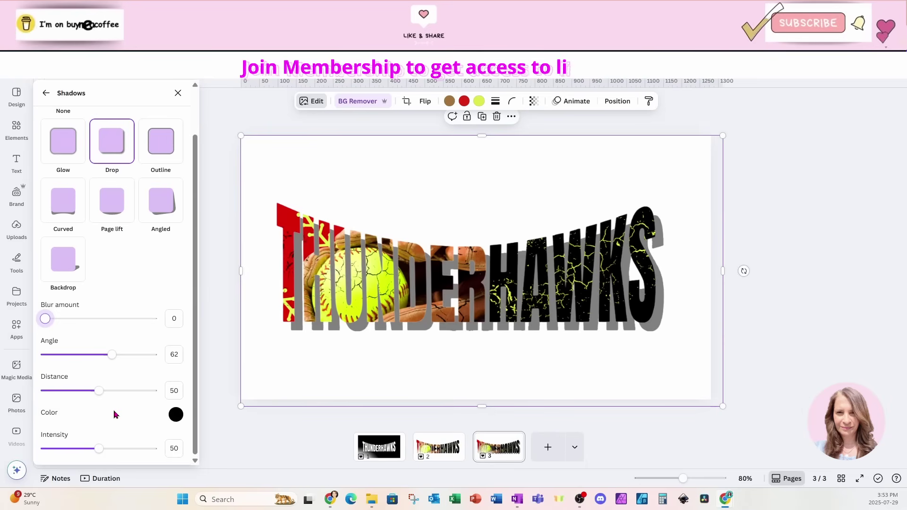
pyautogui.moveTo(99, 448); pyautogui.dragTo(163, 452)
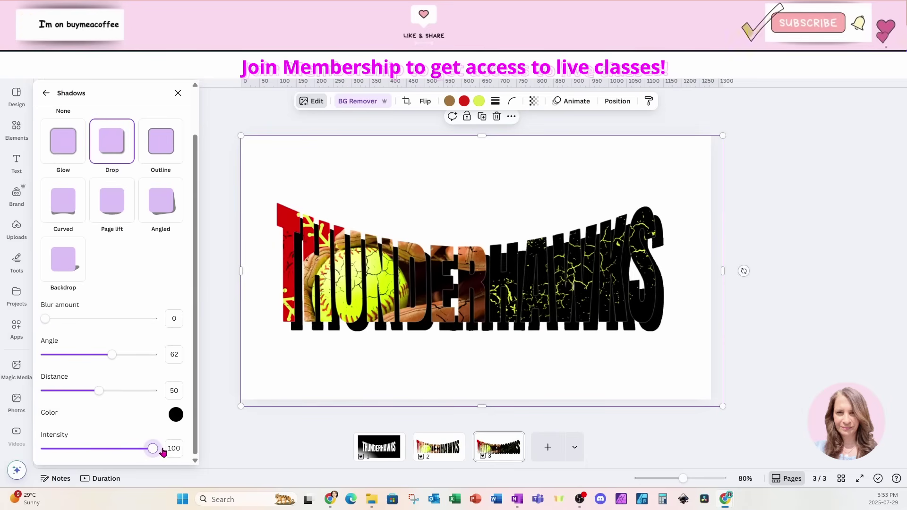
pyautogui.moveTo(99, 391); pyautogui.dragTo(56, 399)
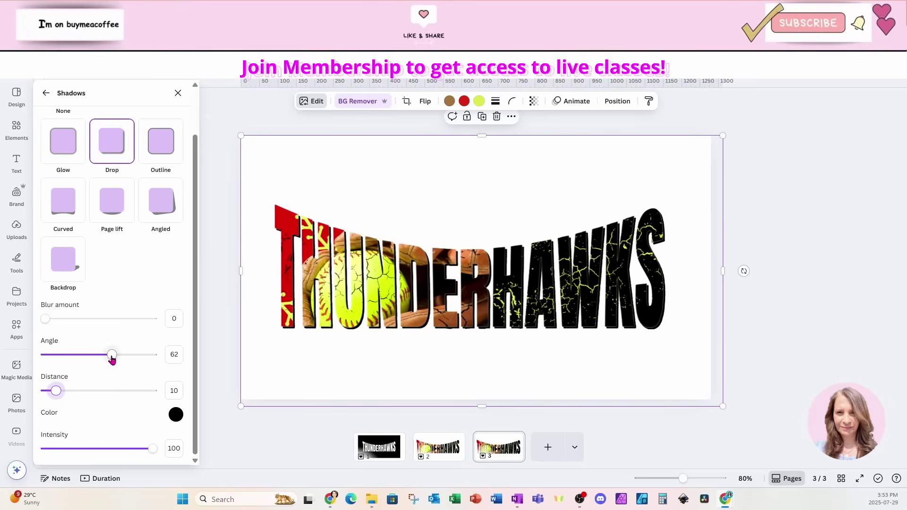
pyautogui.moveTo(113, 358); pyautogui.dragTo(72, 360)
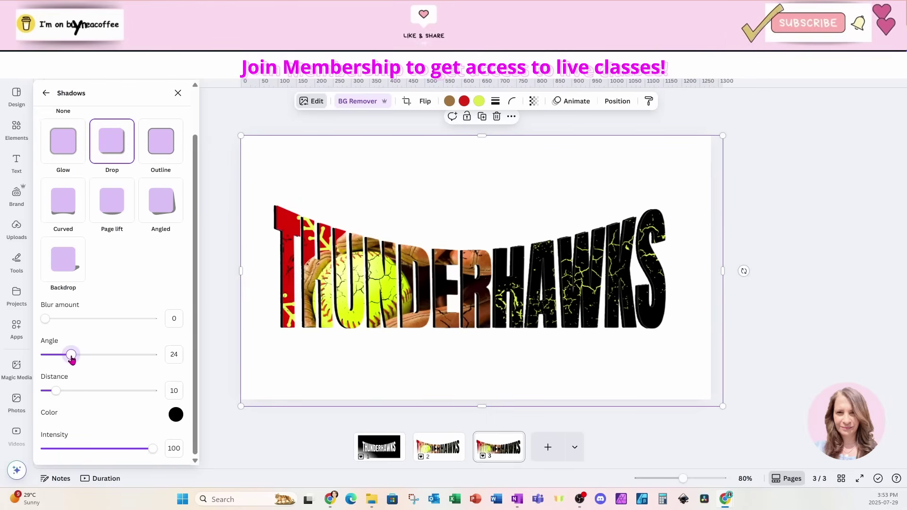
pyautogui.click(178, 93)
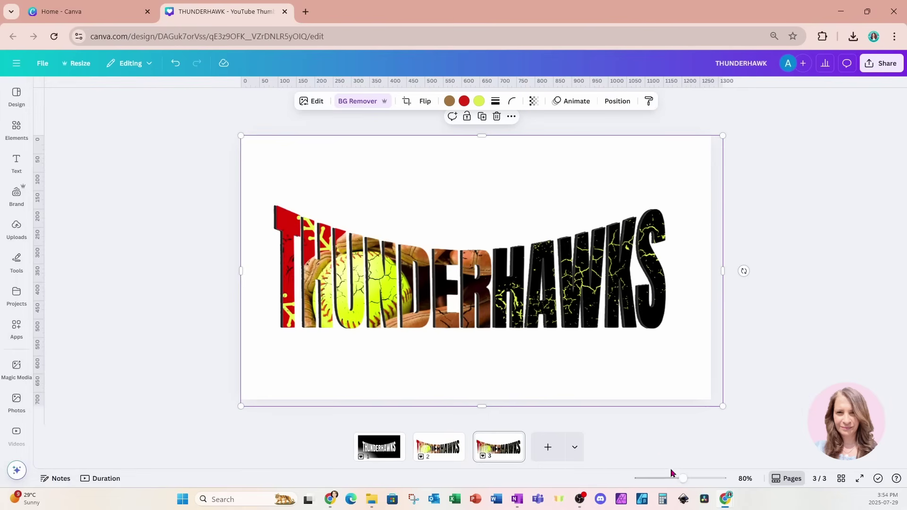
# - Snap the shadowed THUNDERHAWKS image to page 3's centre guide, then zoom in on it
pyautogui.moveTo(182, 219); pyautogui.dragTo(765, 375)
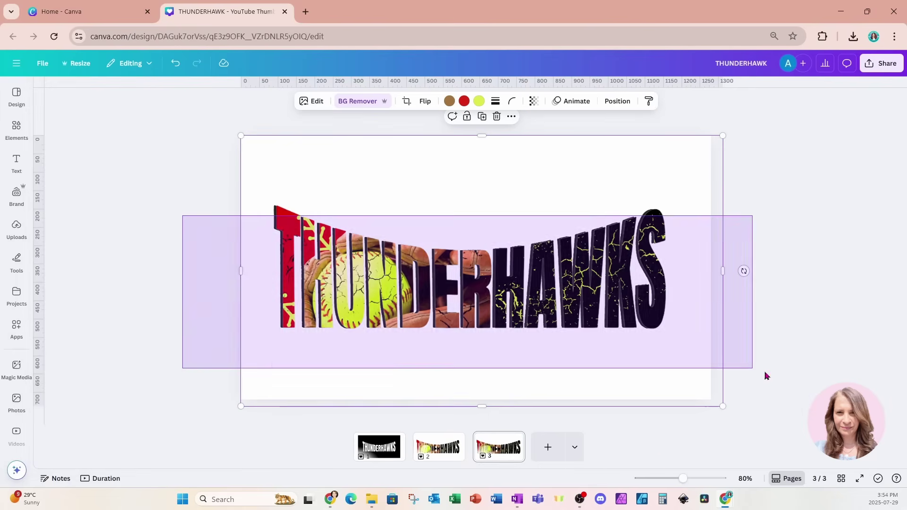
pyautogui.moveTo(619, 306); pyautogui.dragTo(622, 301)
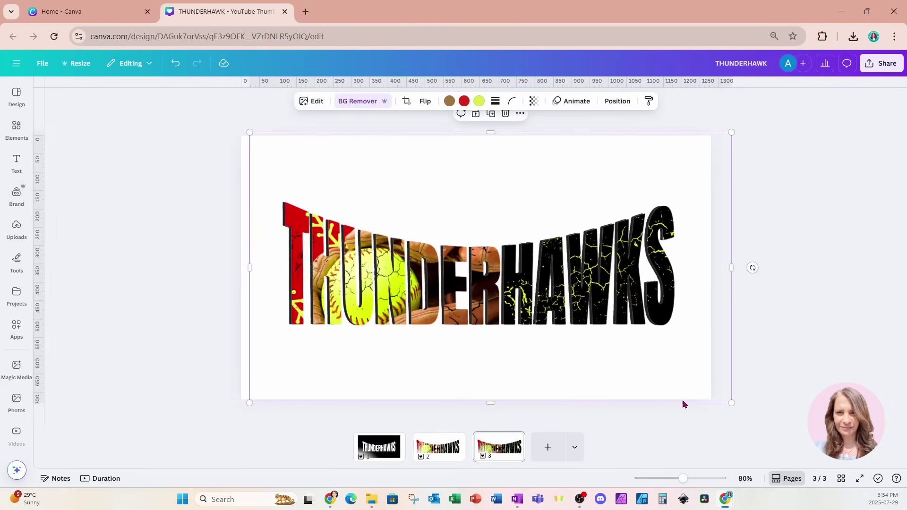
pyautogui.moveTo(683, 479); pyautogui.dragTo(690, 480)
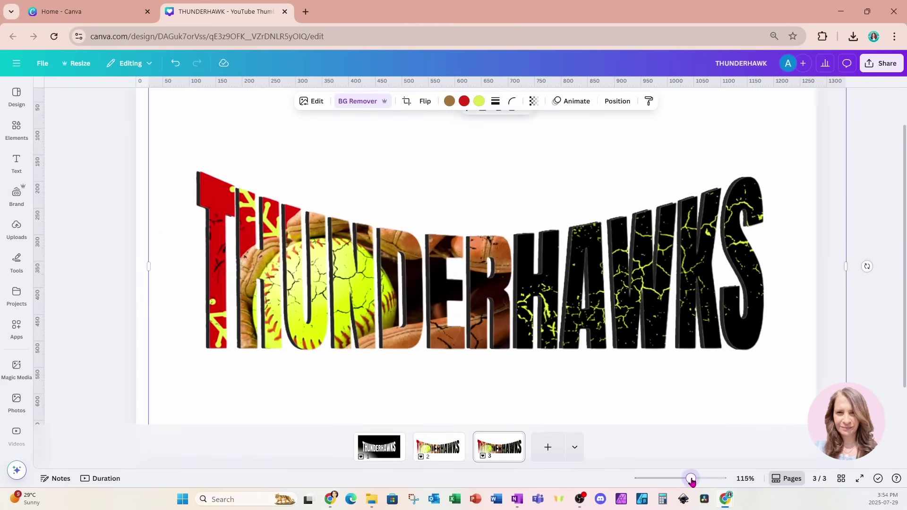